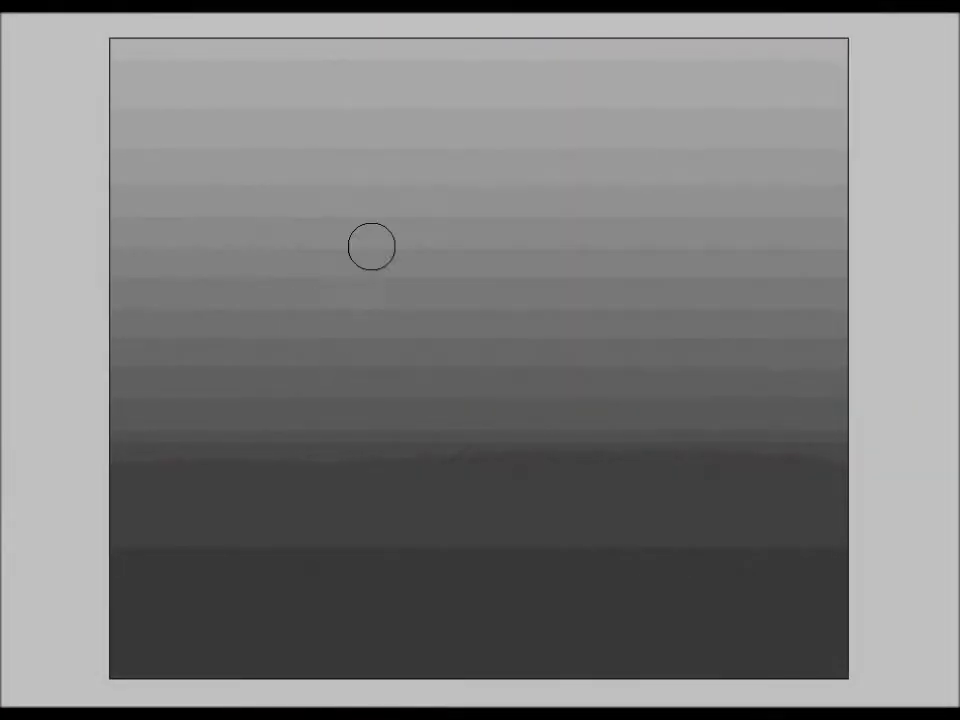
- Block in the seated lion's dark green body and leg silhouette over the grey gradient
mouse_move(371, 246)
left_mouse_down()
mouse_move(356, 255)
mouse_move(371, 347)
mouse_move(401, 257)
mouse_move(513, 367)
mouse_move(501, 390)
left_mouse_up()
right_click(459, 407)
mouse_move(375, 514)
left_mouse_down()
mouse_move(394, 491)
mouse_move(538, 478)
left_mouse_up()
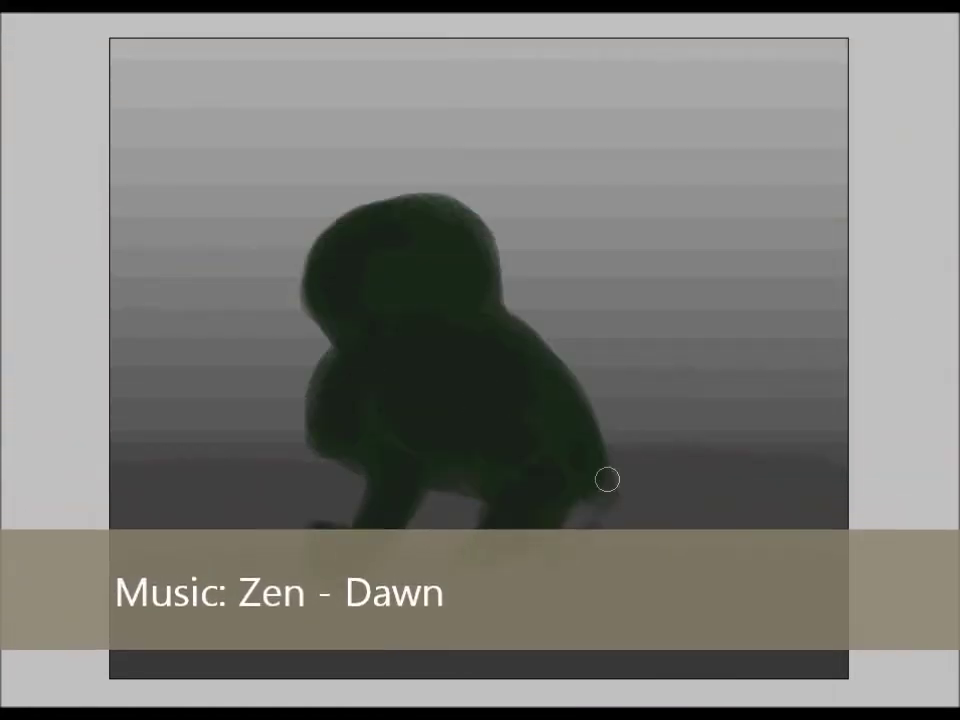
- Extend the figure's back and brush in a green pedestal with a lighter top face
left_click_drag(480, 285, 521, 426)
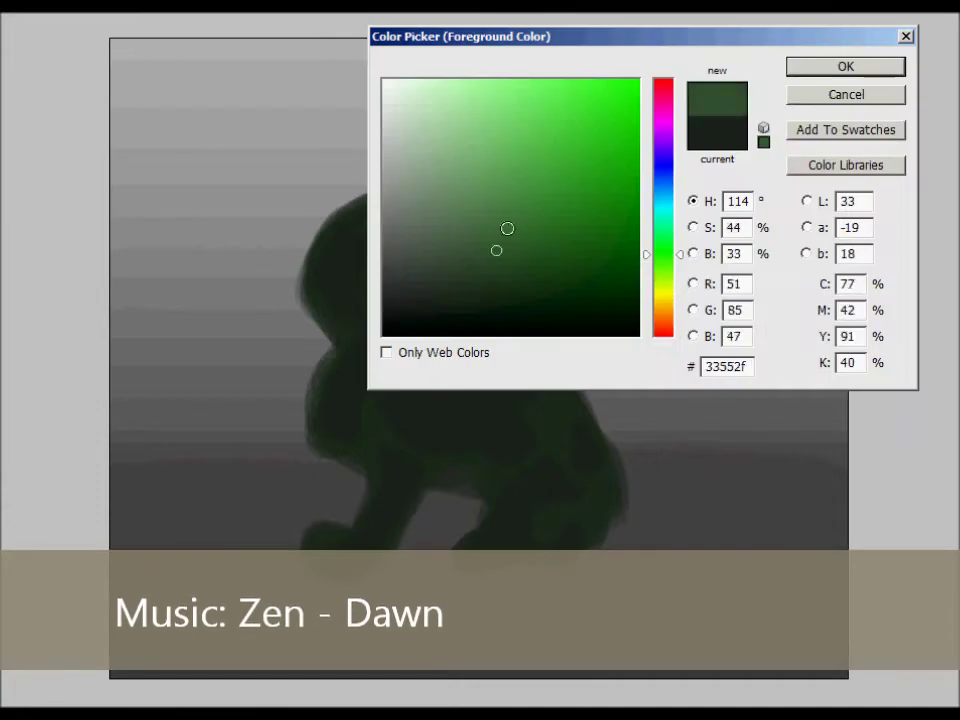
mouse_move(643, 546)
left_mouse_down()
mouse_move(666, 471)
mouse_move(391, 479)
mouse_move(321, 570)
mouse_move(319, 531)
mouse_move(411, 424)
mouse_move(278, 552)
left_mouse_up()
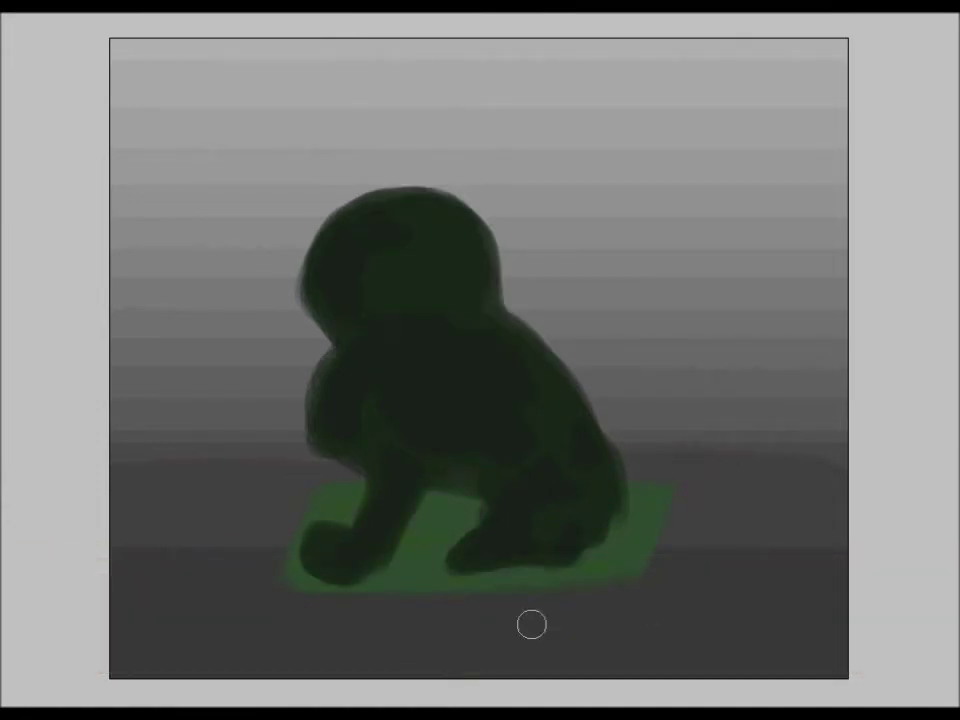
left_click_drag(291, 626, 295, 560)
mouse_move(645, 670)
left_mouse_down()
mouse_move(669, 493)
mouse_move(404, 607)
mouse_move(309, 634)
left_mouse_up()
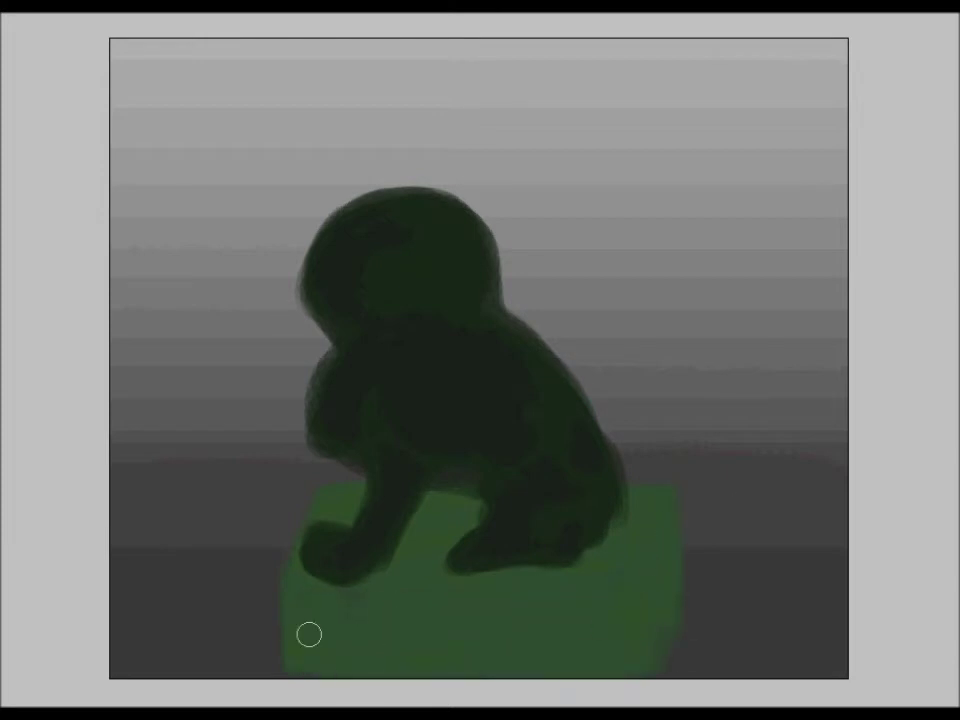
mouse_move(652, 517)
left_mouse_down()
mouse_move(559, 564)
mouse_move(341, 579)
mouse_move(371, 587)
mouse_move(615, 581)
left_mouse_up()
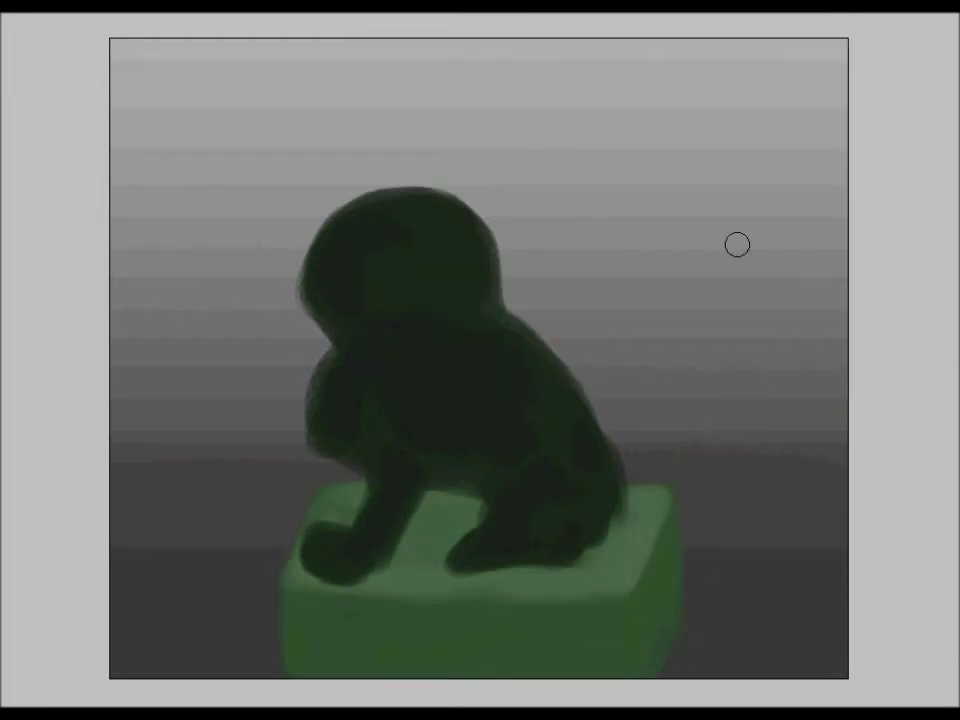
- Resize the brush and extend the pedestal's front face to the canvas bottom
key("Return")
right_click(556, 295)
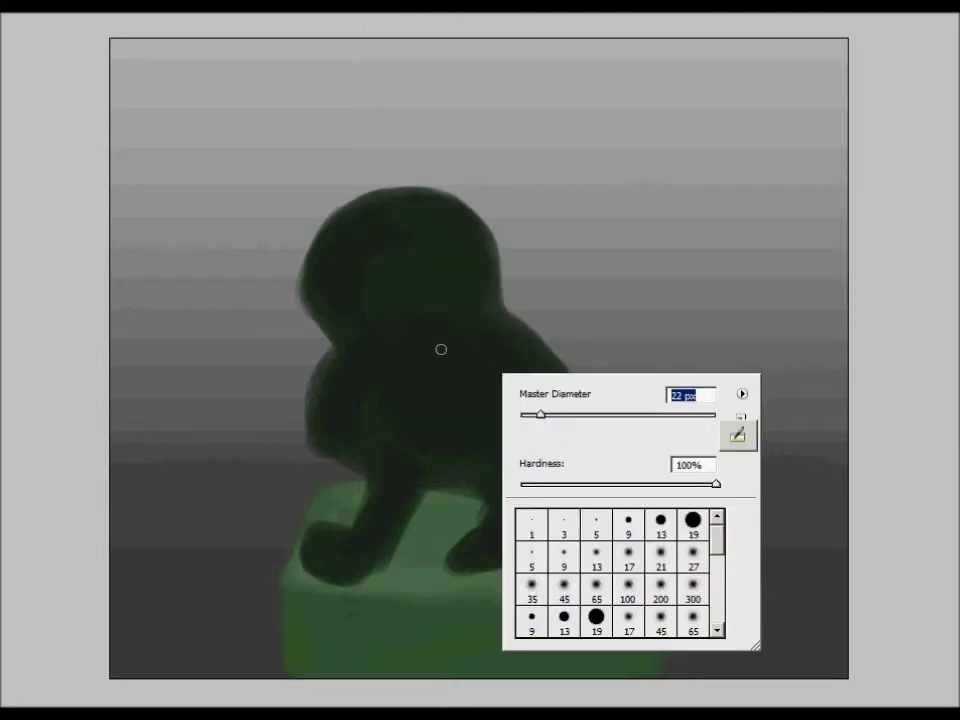
key("Return")
right_click(300, 202)
key("Return")
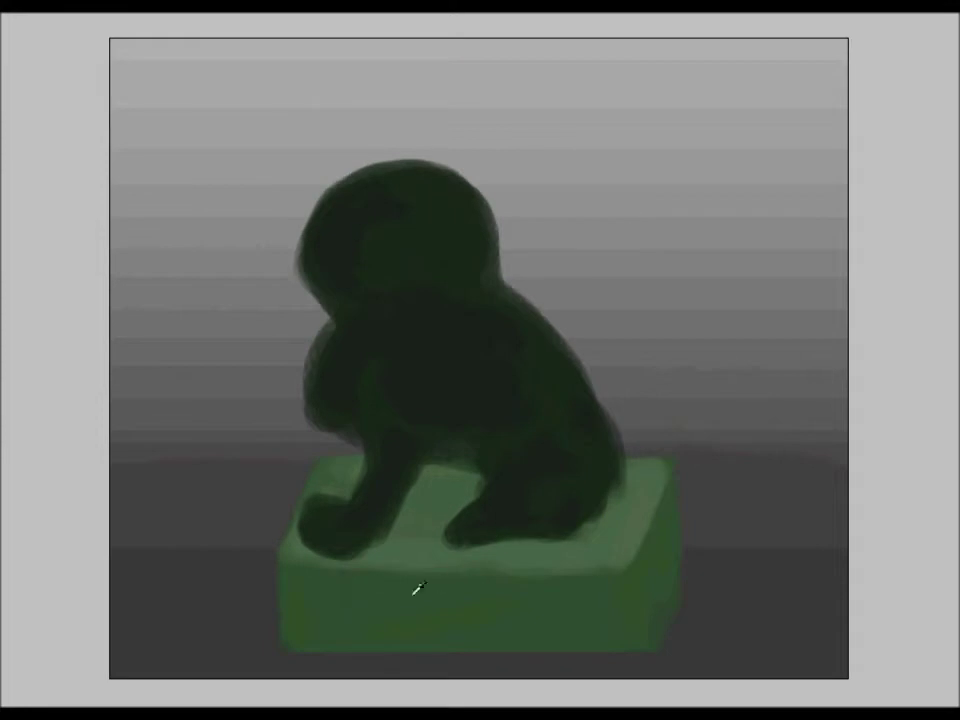
mouse_move(632, 681)
left_mouse_down()
mouse_move(656, 628)
mouse_move(324, 679)
left_mouse_up()
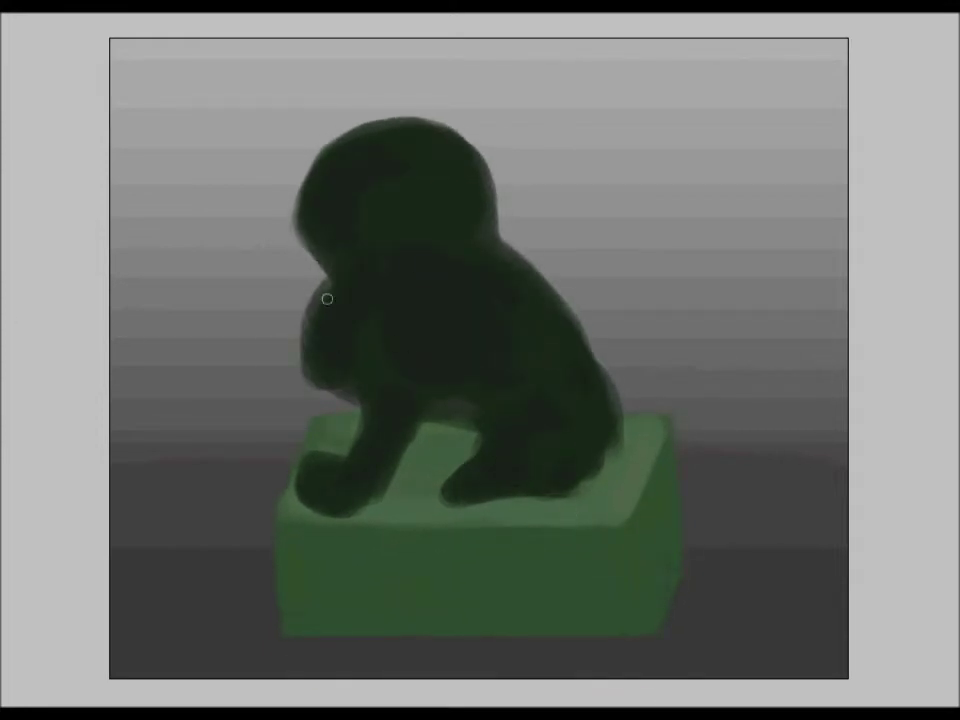
- Shape the head into a snouted profile and add light strokes on the front leg and chest
left_click_drag(332, 133, 296, 214)
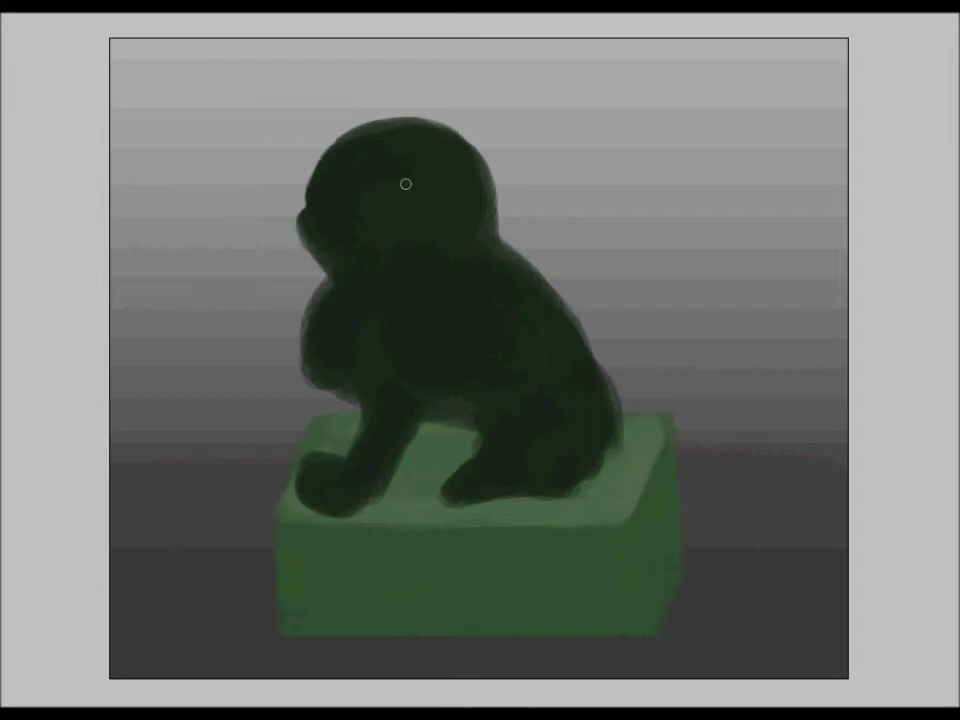
left_click_drag(395, 400, 340, 482)
mouse_move(439, 369)
left_mouse_down()
mouse_move(395, 345)
mouse_move(418, 388)
left_mouse_up()
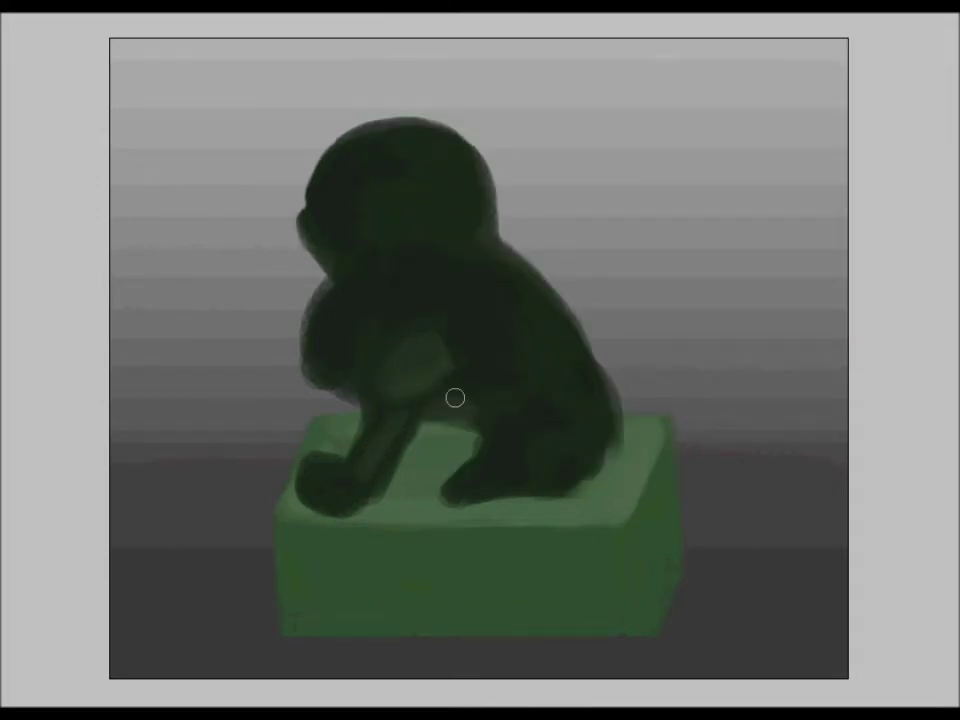
- Lighten the front leg, paint facial features with a 38 px brush, and enlarge the head with an ear
left_click_drag(332, 377, 330, 345)
right_click(360, 300)
key("Return")
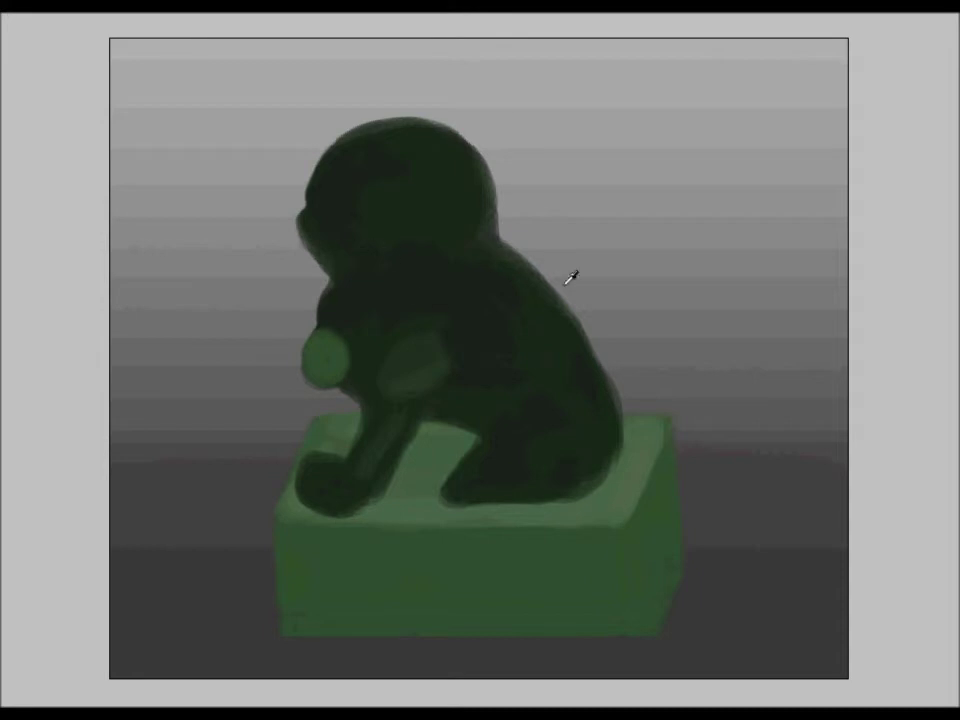
left_click_drag(362, 236, 362, 253)
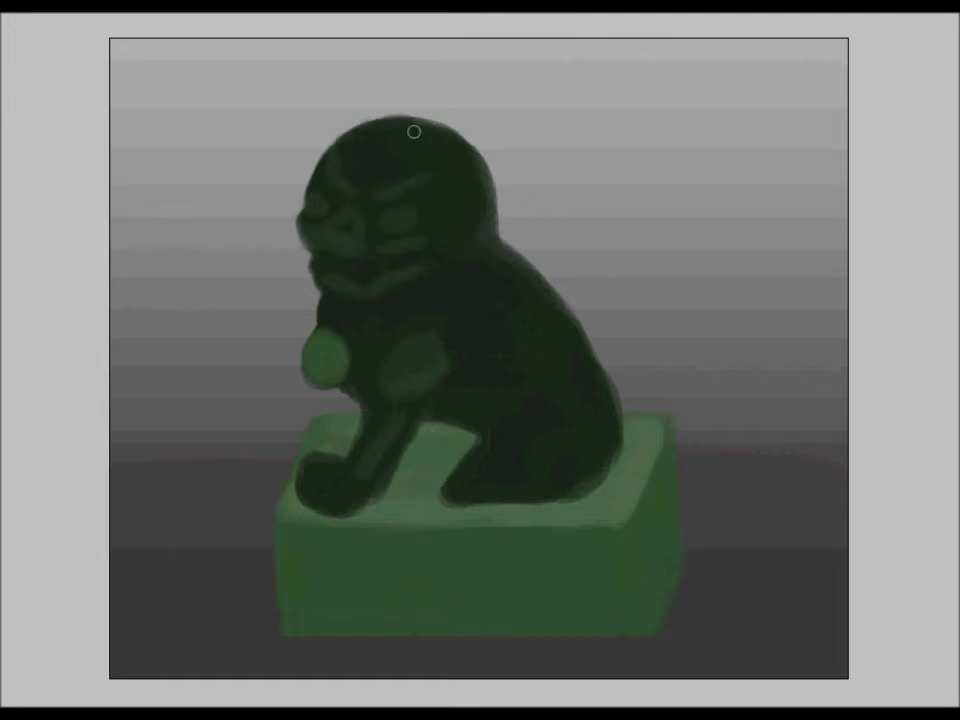
left_click_drag(418, 128, 475, 171)
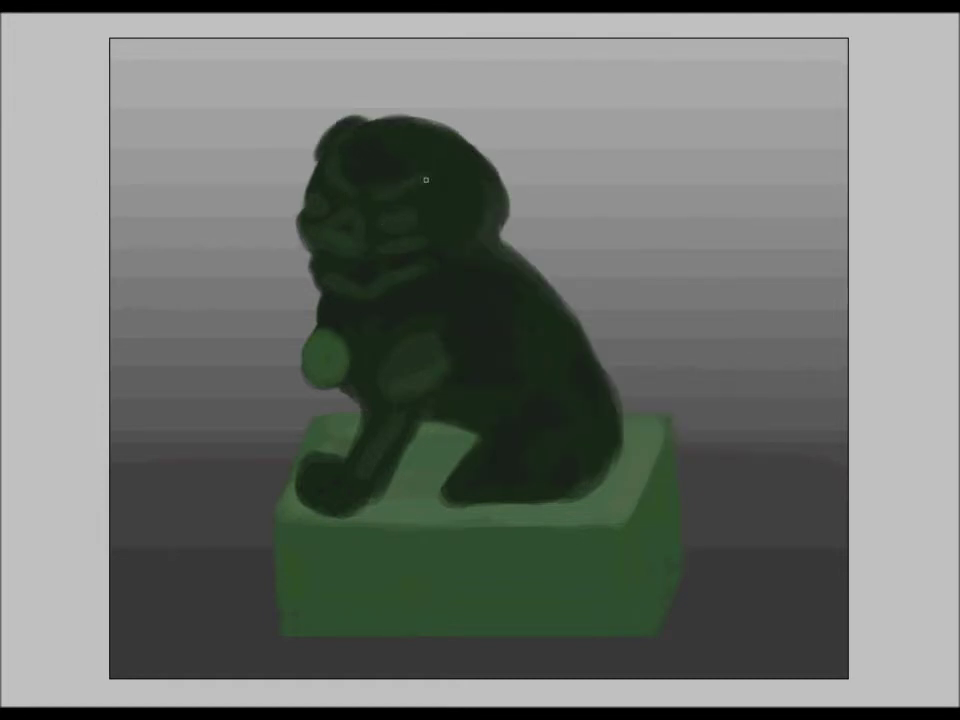
- Paint lighter strokes on the shoulder, rear leg and front leg, and wedge the front paw
right_click(593, 380)
left_click_drag(524, 428, 560, 440)
left_click_drag(378, 495, 395, 447)
mouse_move(381, 519)
left_mouse_down()
mouse_move(313, 473)
mouse_move(371, 502)
mouse_move(382, 496)
left_mouse_up()
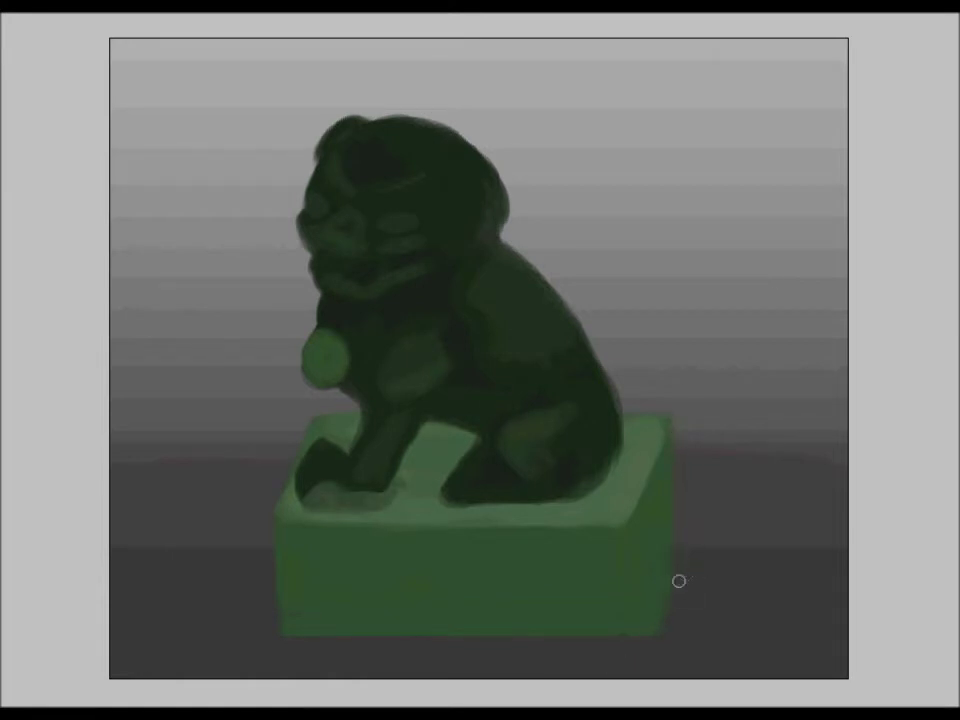
- Bevel the pedestal's bottom-right corner diagonally
left_click_drag(677, 579, 632, 679)
right_click(420, 206)
key("Escape")
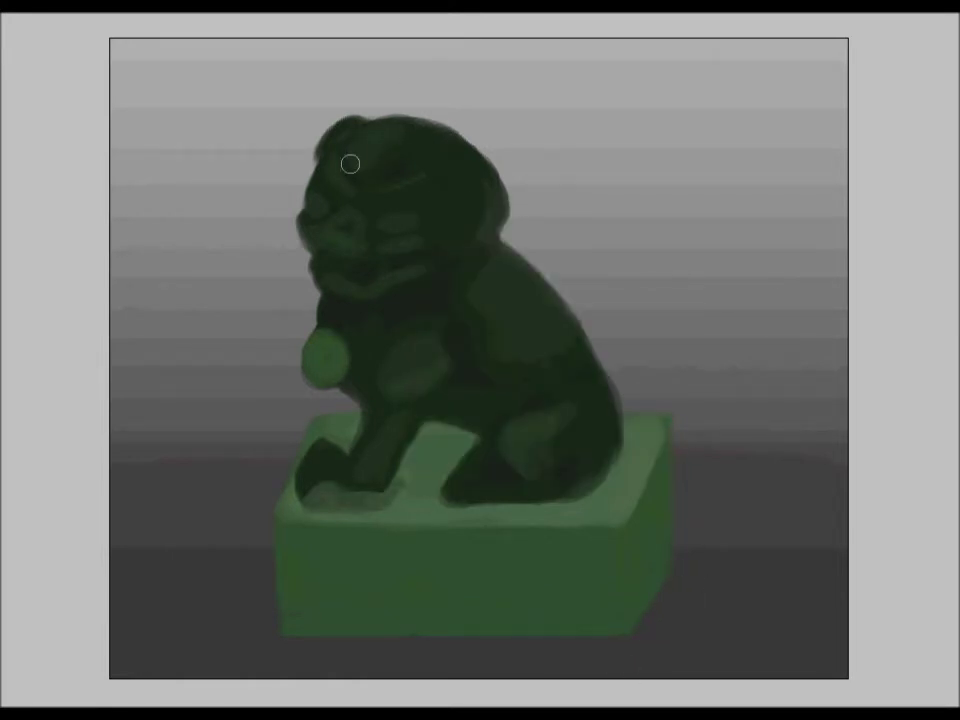
right_click(396, 170)
key("Escape")
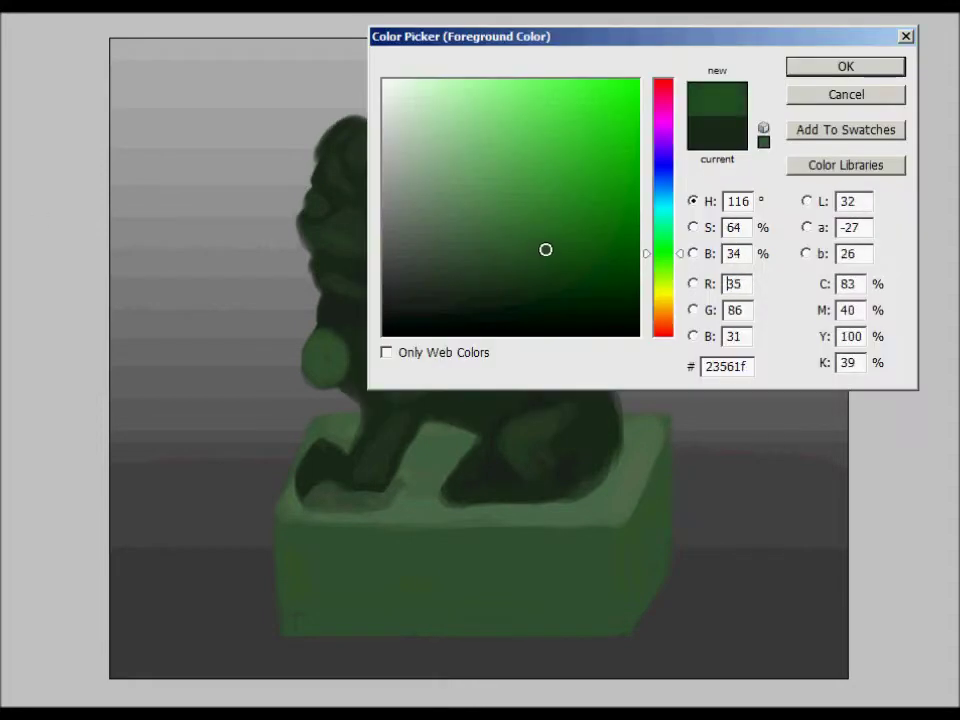
- Paint lighter grey-green over the lion's nose and brow, starting with a 16 px brush
right_click(455, 185)
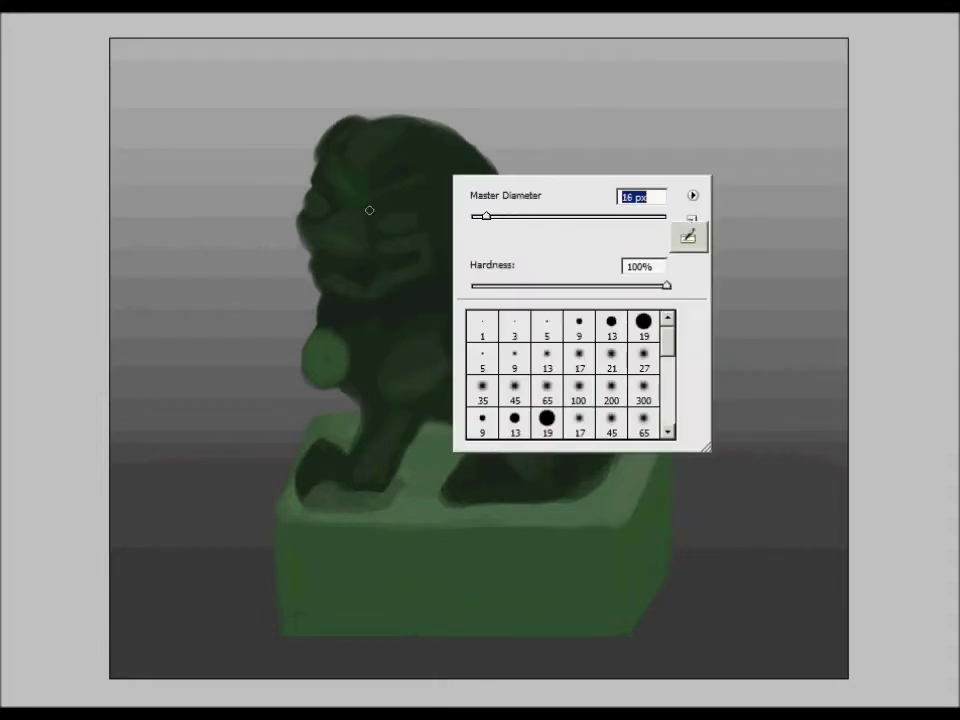
key("Return")
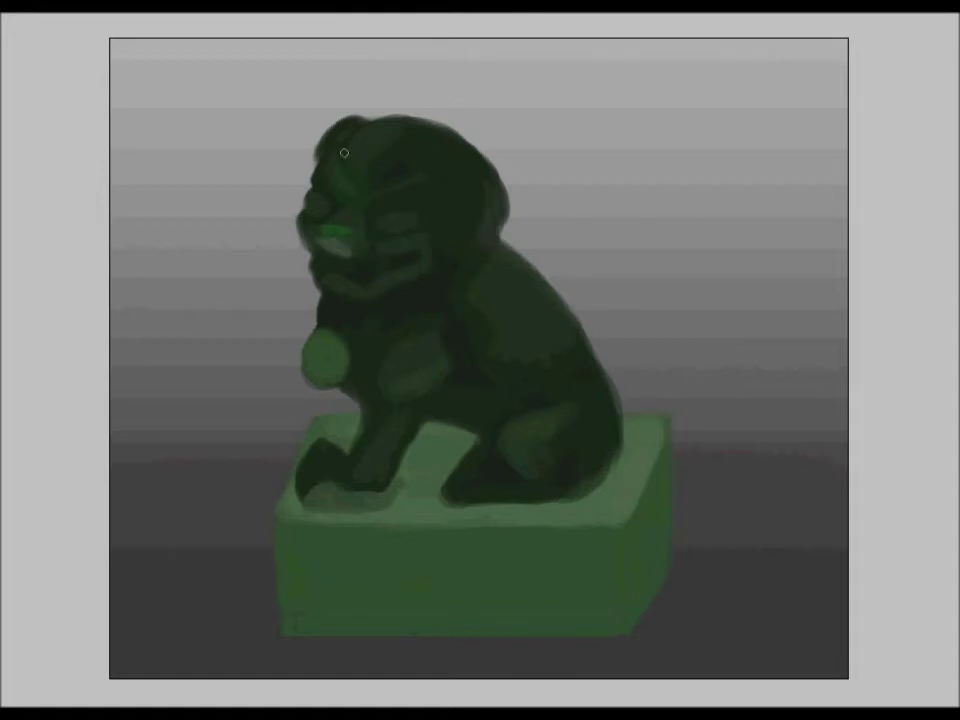
key("Return")
left_click(308, 217)
right_click(332, 234)
key("Return")
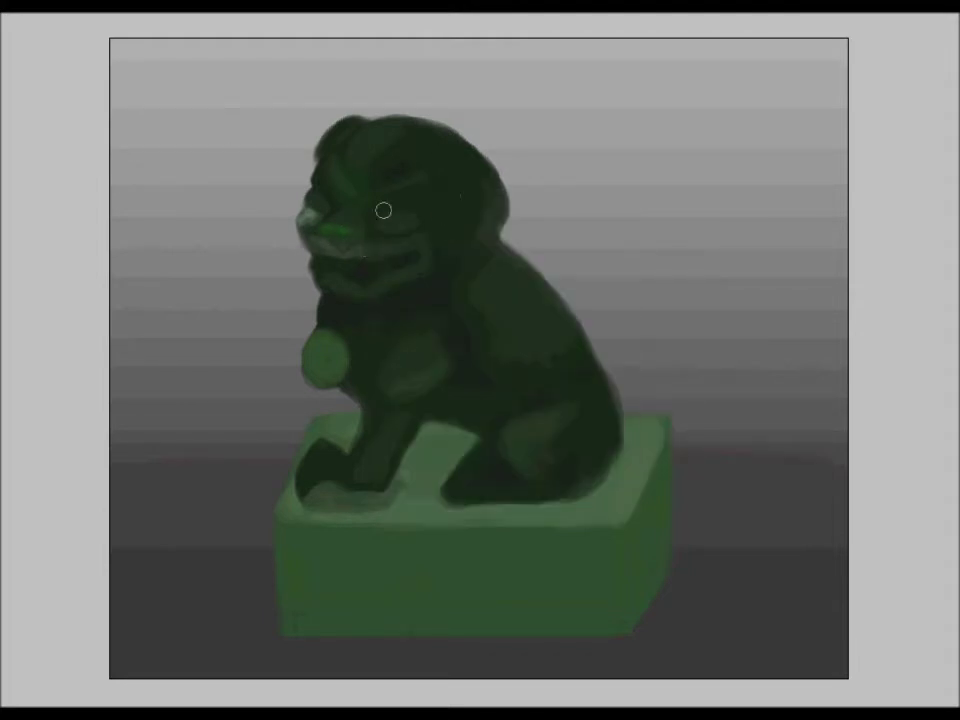
mouse_move(298, 217)
left_mouse_down()
mouse_move(332, 214)
mouse_move(321, 171)
mouse_move(416, 148)
mouse_move(368, 190)
left_mouse_up()
- Set a 7 px brush and highlight the lion's teeth
right_click(343, 161)
key("Return")
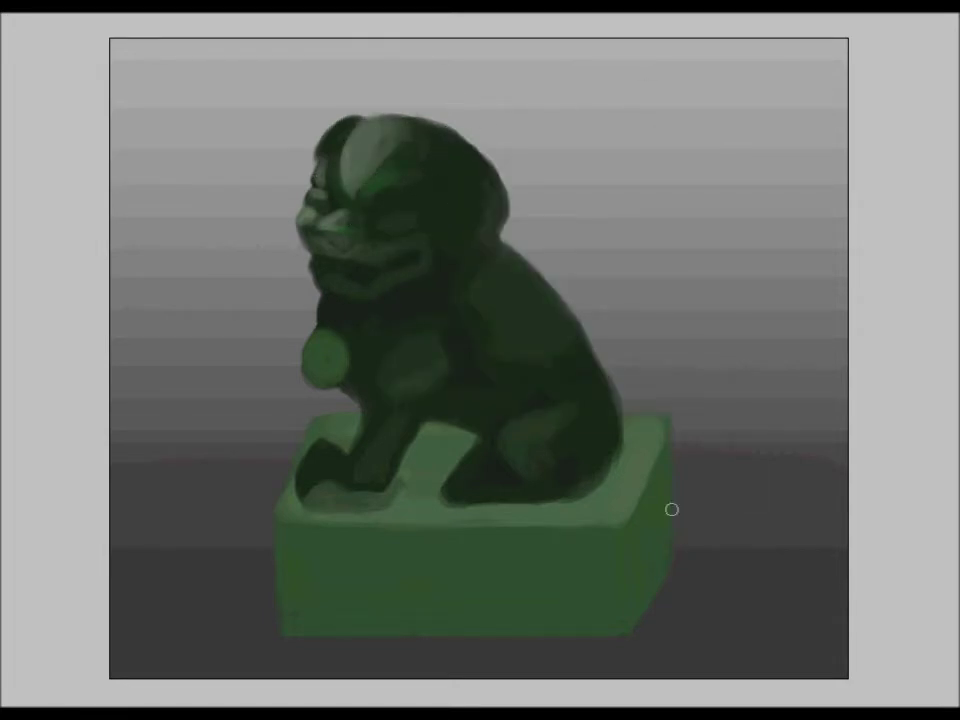
right_click(470, 145)
left_click_drag(508, 189, 496, 189)
key("Return")
right_click(420, 182)
key("Return")
right_click(368, 196)
key("Return")
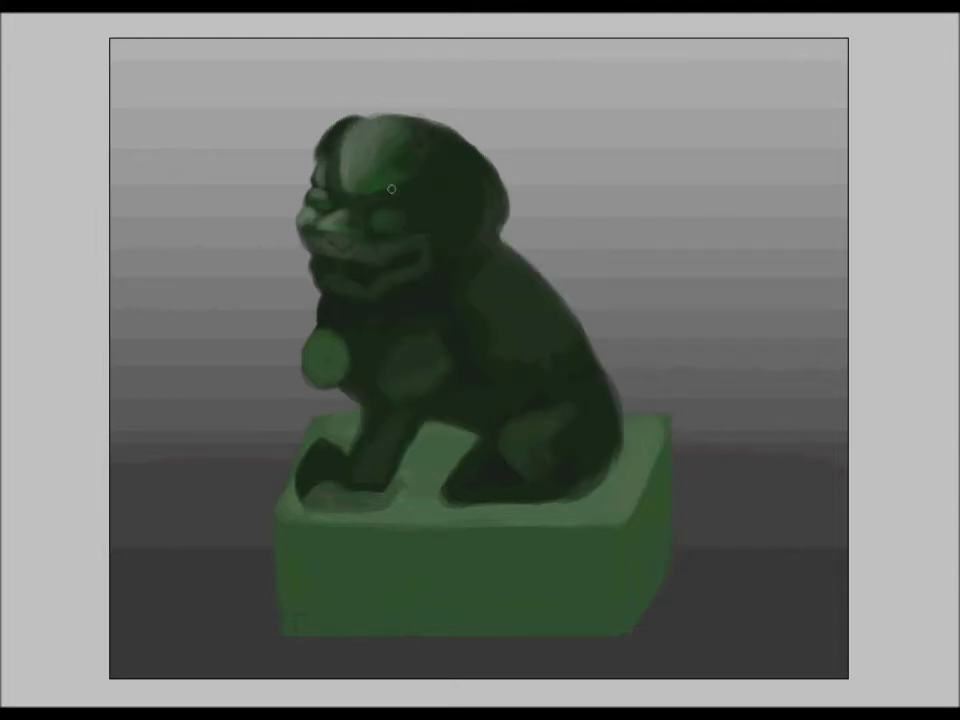
right_click(367, 205)
key("Return")
left_click_drag(330, 266, 313, 262)
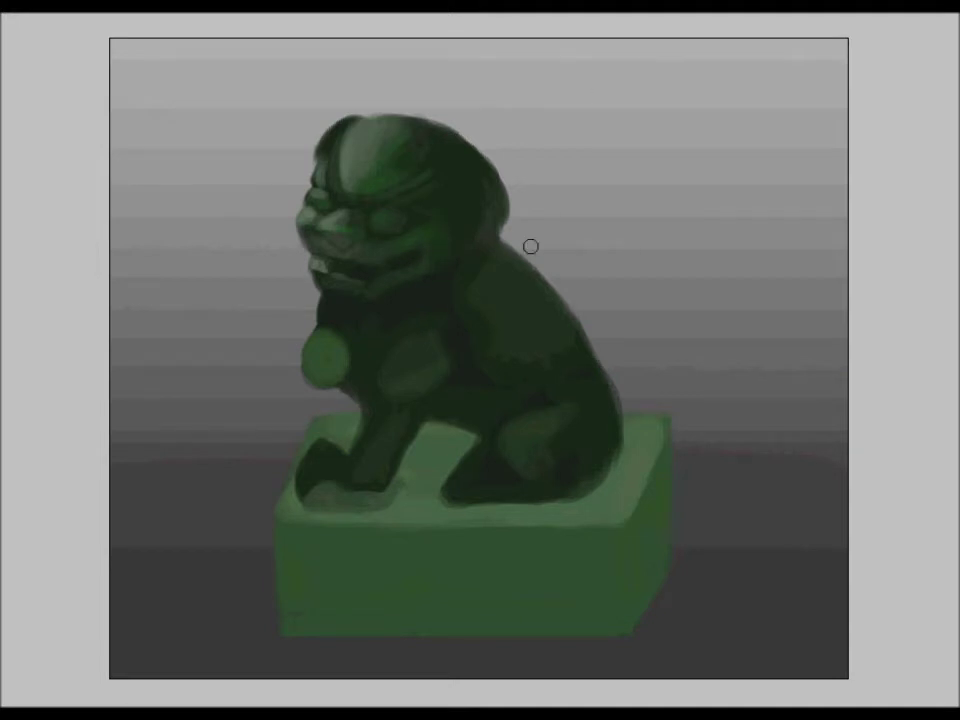
- Darken and smooth the edge of the lion's mane
right_click(508, 220)
key("Escape")
right_click(542, 220)
key("Escape")
mouse_move(506, 231)
left_mouse_down()
mouse_move(508, 268)
mouse_move(500, 175)
left_mouse_up()
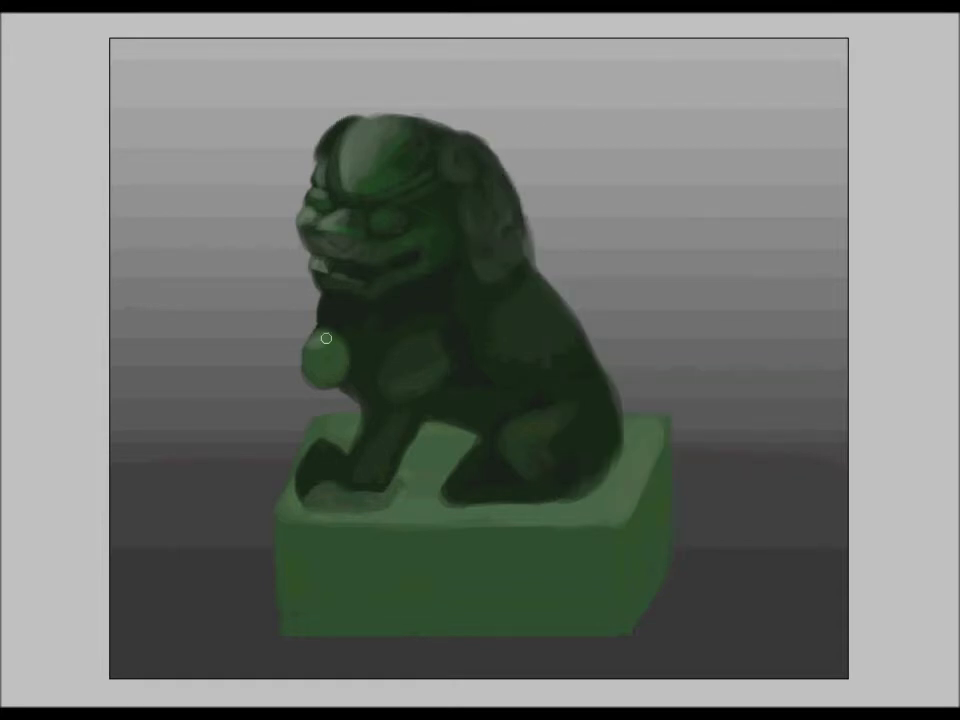
- Set the foreground to lighter green 5e9b2d and choose a much smaller brush preset
left_click_drag(663, 255, 663, 270)
left_click(565, 180)
key("Return")
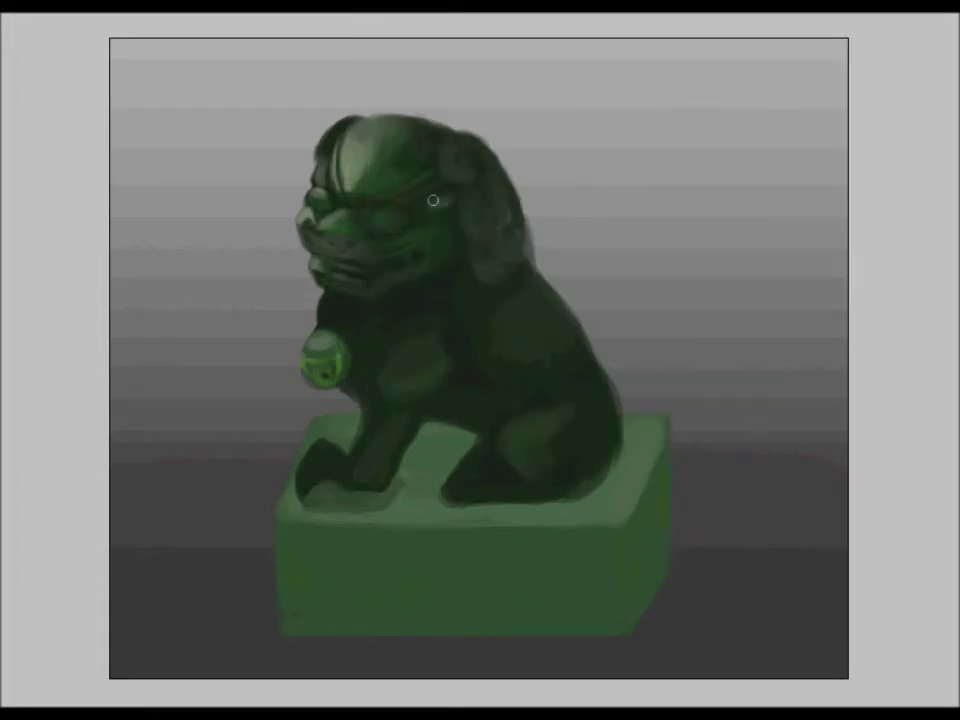
right_click(523, 200)
double_click(548, 368)
right_click(412, 232)
left_click(688, 387)
right_click(432, 228)
left_click(520, 342)
- Paint bright highlights on the pendant bead, chest and haunch
left_click_drag(320, 338, 327, 341)
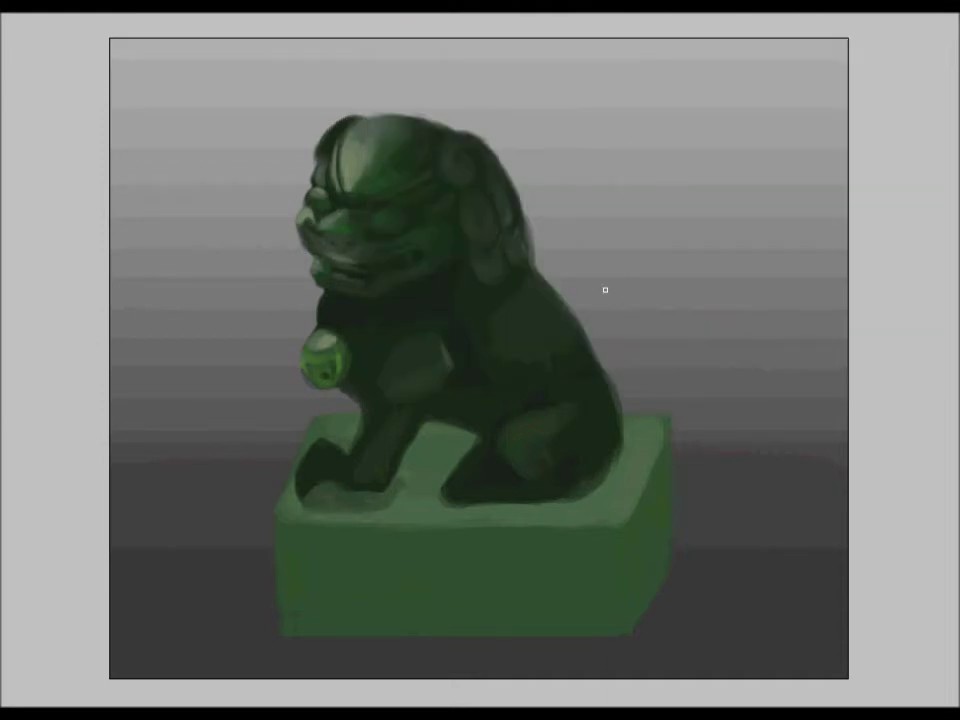
left_click_drag(362, 308, 370, 352)
left_click_drag(380, 285, 370, 364)
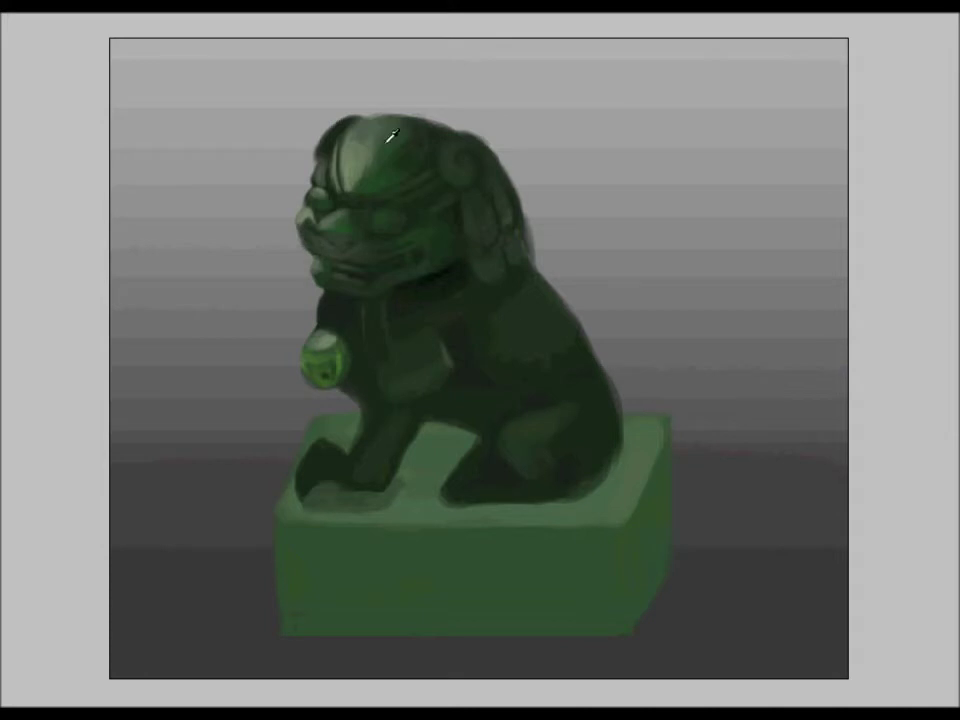
left_click_drag(556, 404, 497, 430)
right_click(632, 332)
key("Return")
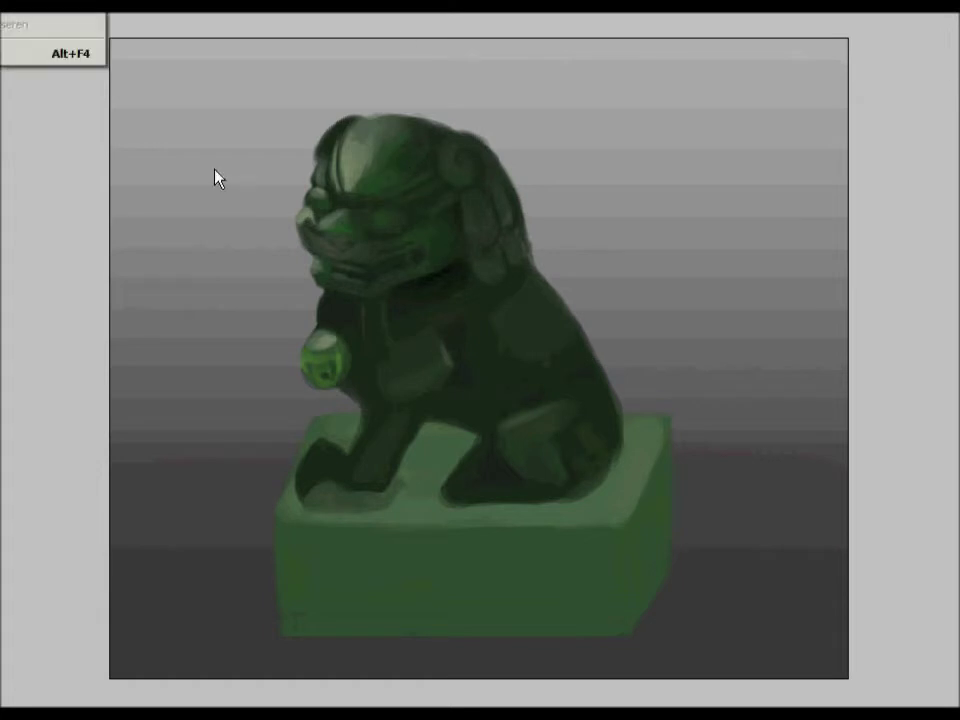
- Add a small light mark on the head and lighter olive and yellow-olive strokes on the front leg
right_click(465, 125)
key("Return")
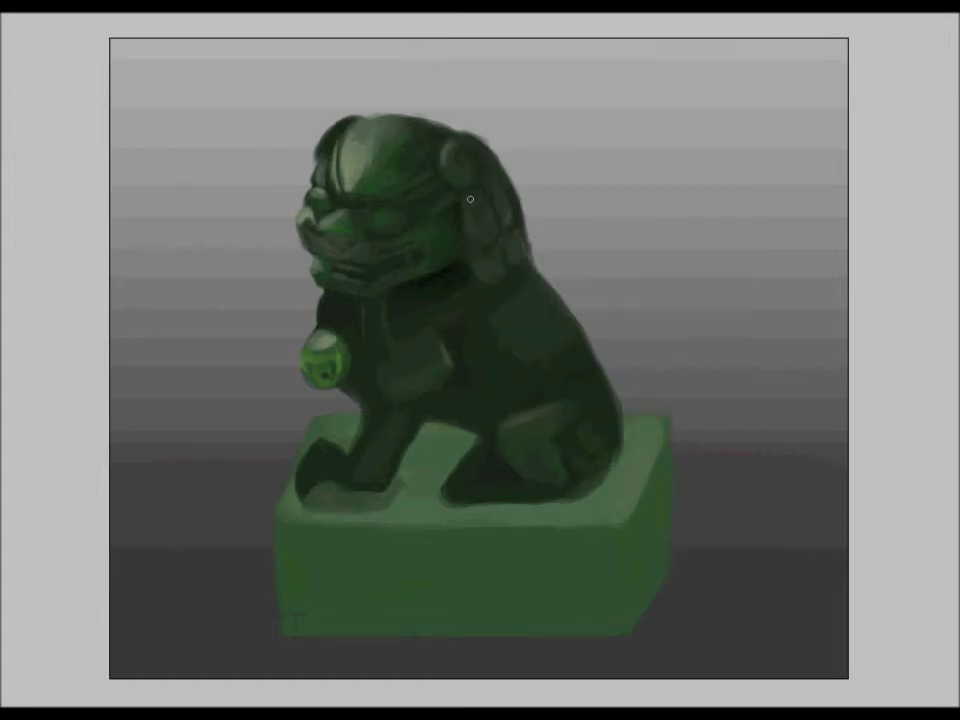
right_click(442, 211)
left_click(418, 158)
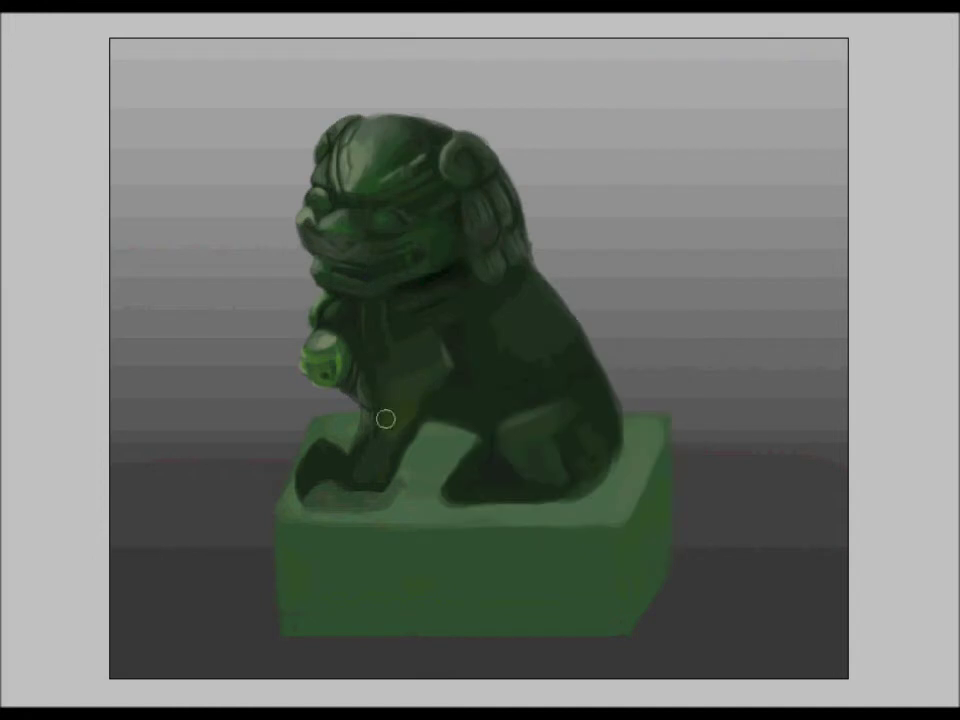
left_click_drag(385, 418, 418, 403)
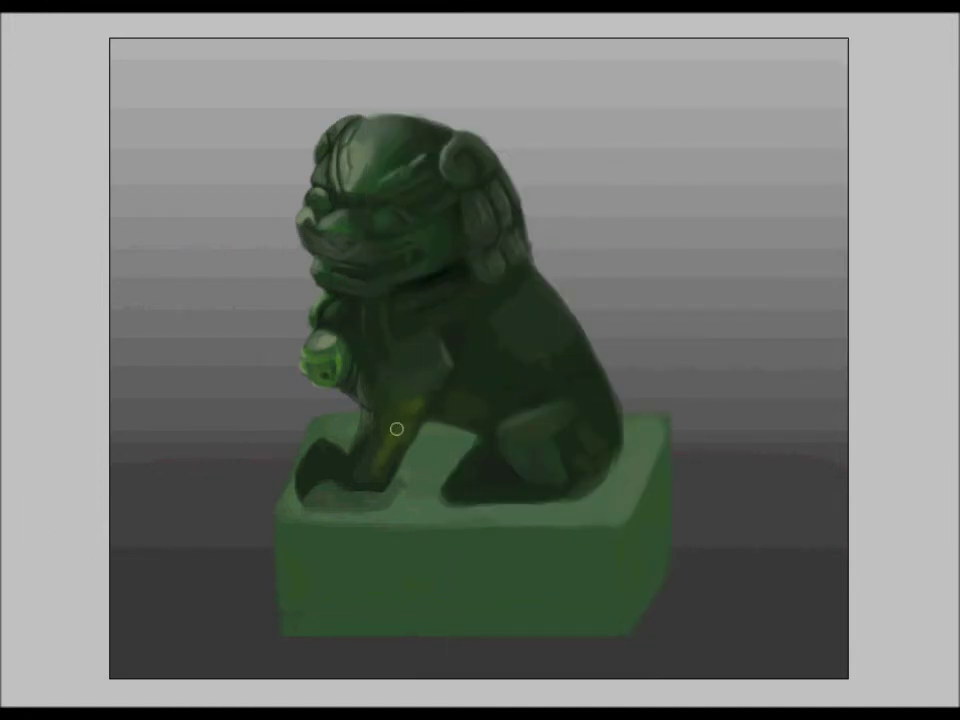
mouse_move(396, 428)
left_mouse_down()
mouse_move(390, 402)
mouse_move(377, 446)
left_mouse_up()
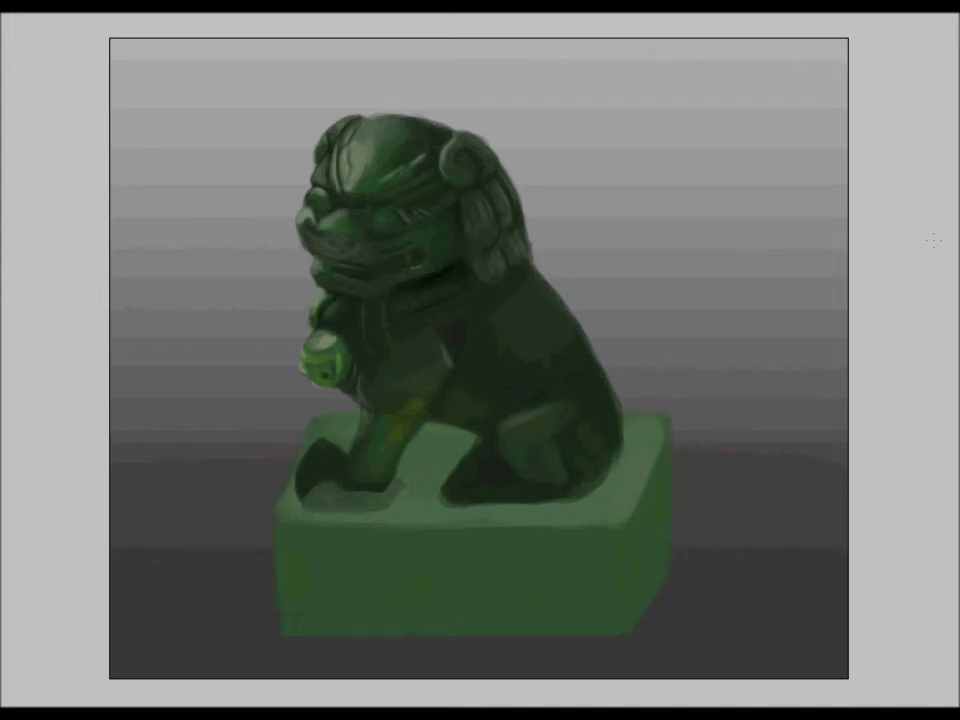
right_click(508, 410)
key("Return")
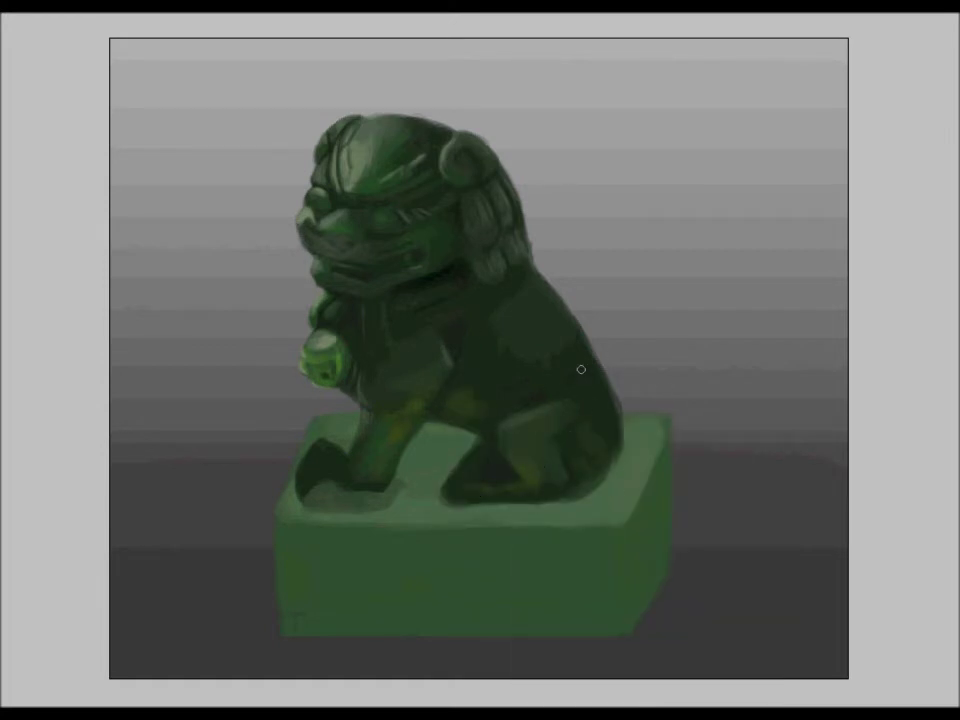
- Paint a light green pedestal edge below the paw, refine the paw tip, and add faint leg highlights
right_click(634, 242)
key("Return")
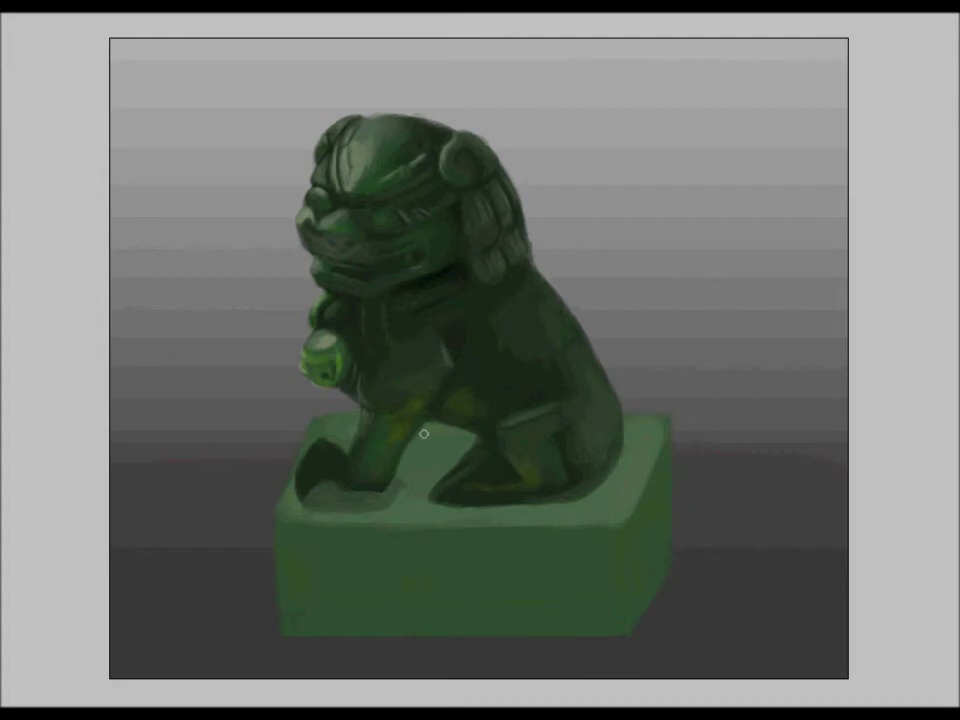
right_click(315, 472)
key("Escape")
left_click_drag(300, 510, 385, 511)
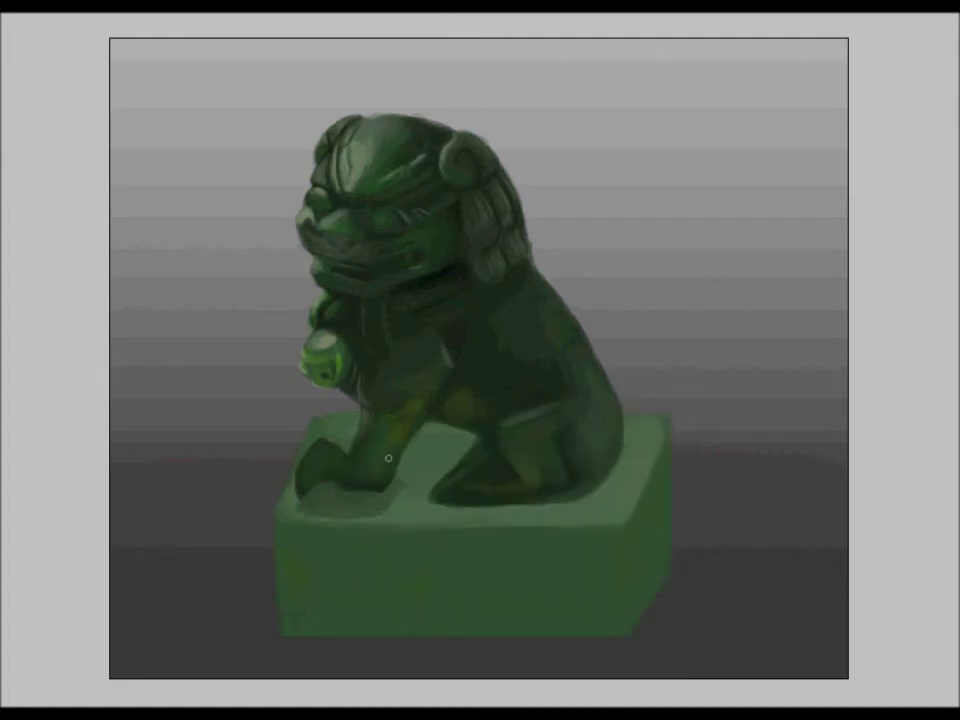
left_click_drag(329, 453, 316, 462)
left_click_drag(403, 424, 371, 438)
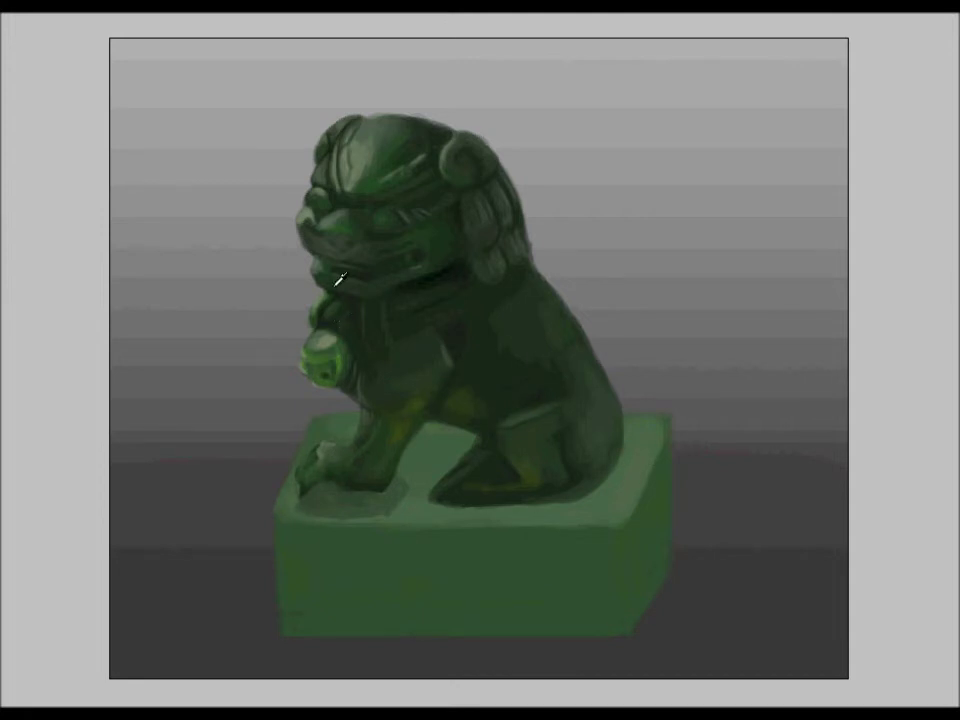
right_click(728, 572)
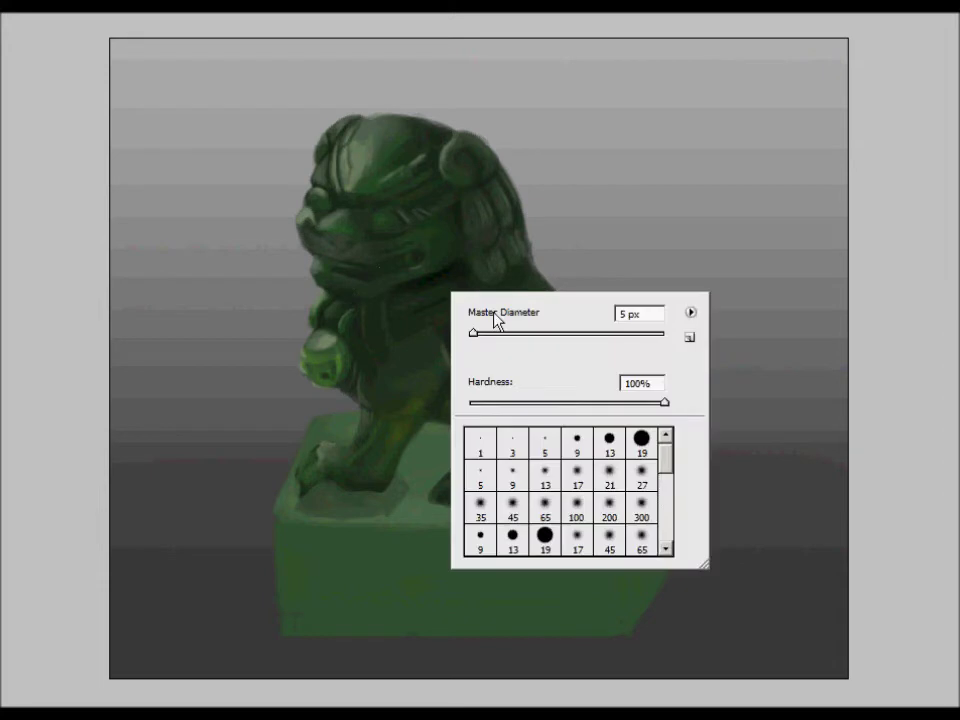
- Darken the pedestal beside the front paw and highlight the edge of the lion's back
key("Return")
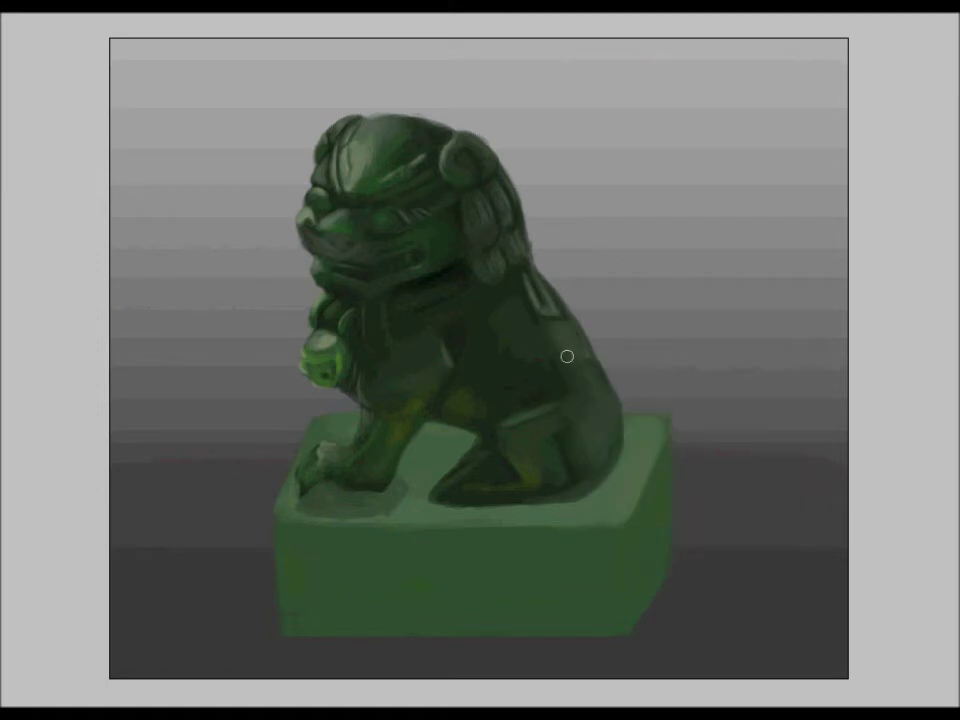
right_click(525, 279)
key("Return")
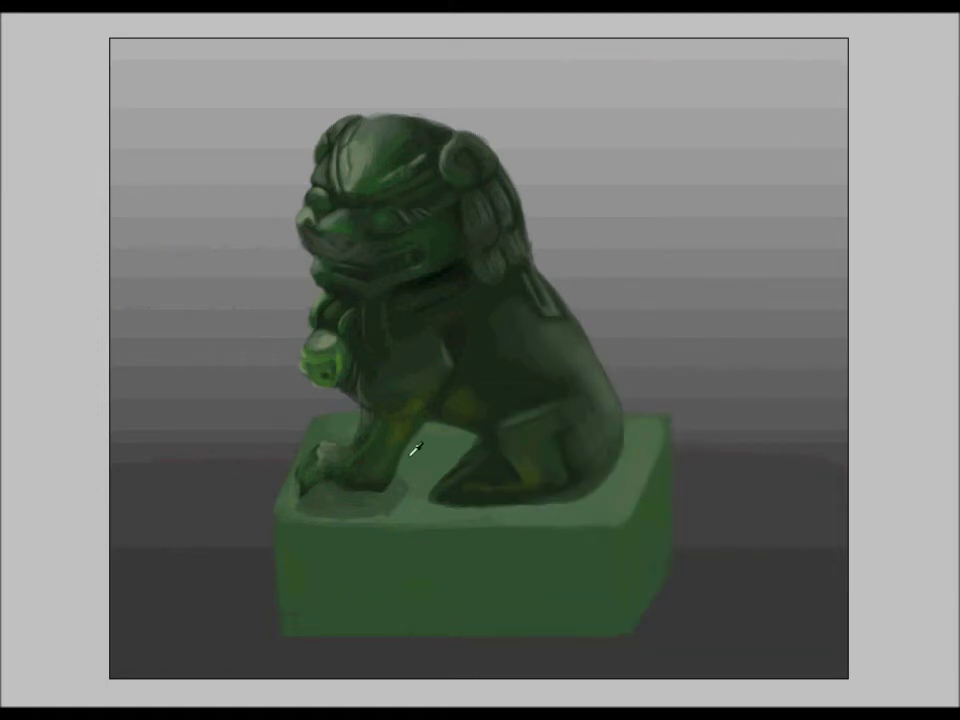
left_click_drag(398, 492, 351, 484)
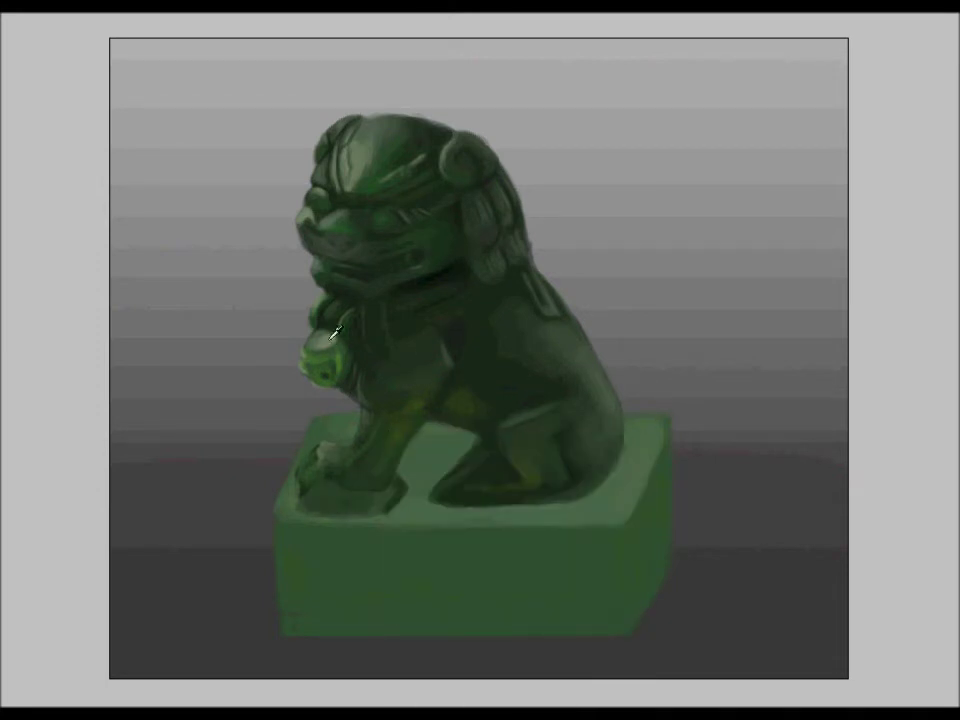
left_click_drag(530, 318, 530, 264)
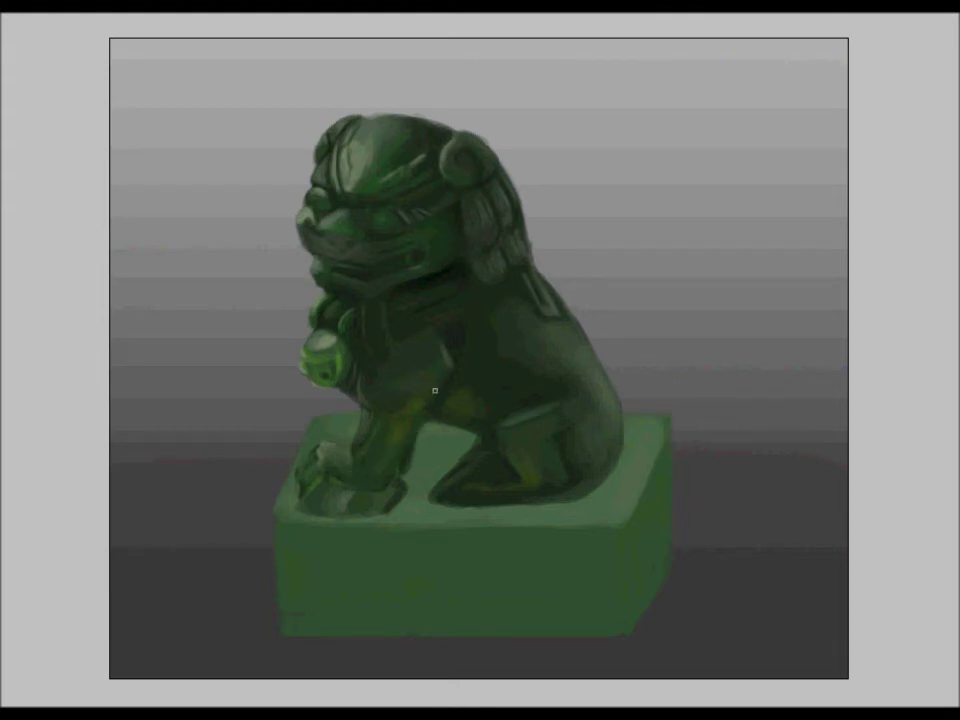
right_click(430, 439)
- Darken the pedestal's front face and lighten and widen its right side
key("Escape")
mouse_move(280, 630)
left_mouse_down()
mouse_move(296, 555)
mouse_move(525, 540)
left_mouse_up()
mouse_move(520, 606)
left_mouse_down()
mouse_move(343, 602)
mouse_move(560, 590)
left_mouse_up()
right_click(605, 443)
key("Return")
left_click_drag(589, 542, 283, 542)
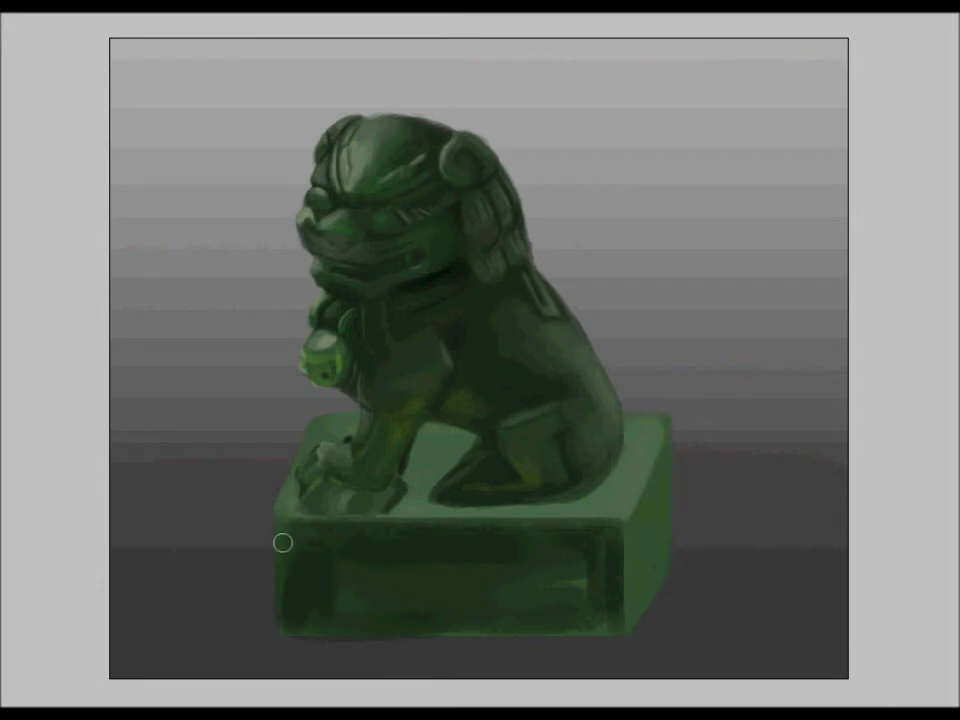
mouse_move(523, 619)
left_mouse_down()
mouse_move(333, 557)
mouse_move(604, 621)
left_mouse_up()
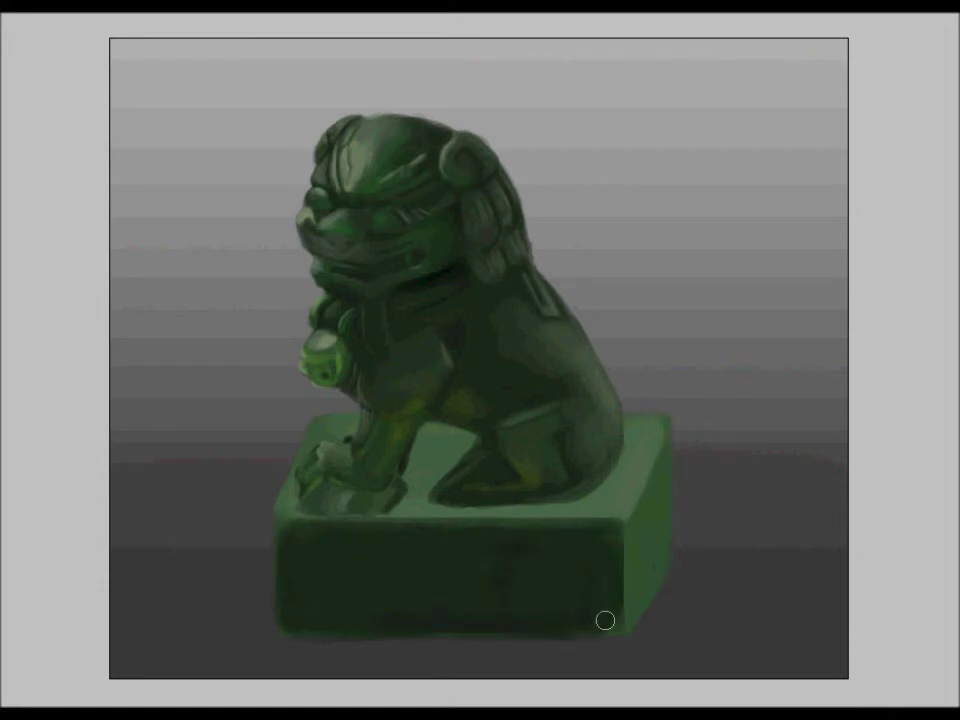
mouse_move(642, 568)
left_mouse_down()
mouse_move(664, 568)
mouse_move(675, 468)
left_mouse_up()
- Pick a new brush size and colour, then add a light edge to the pedestal's top-left
right_click(324, 411)
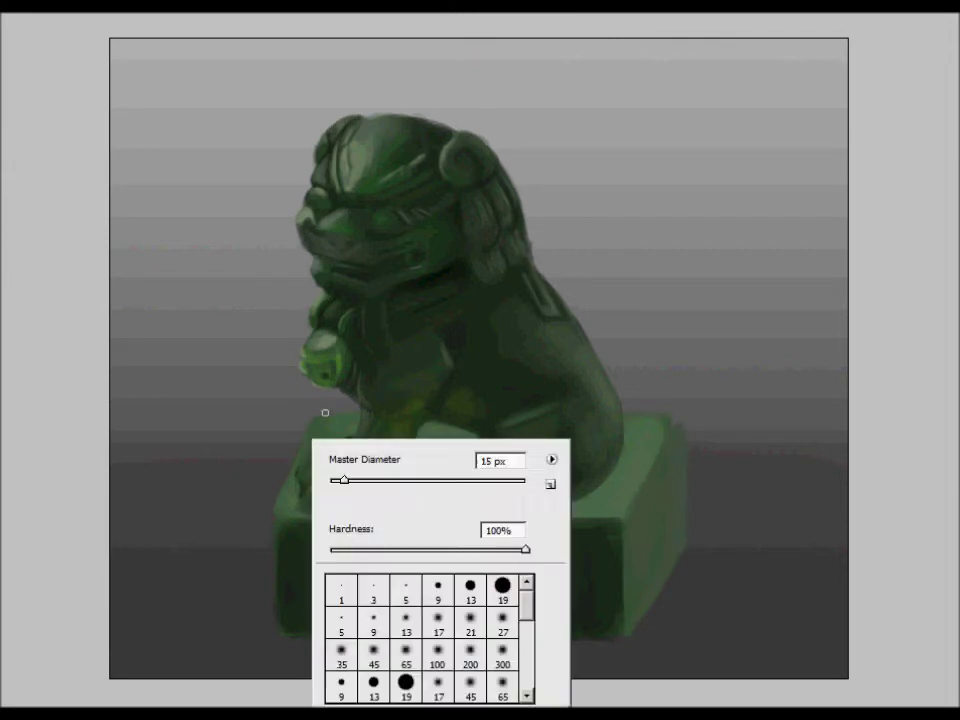
key("Return")
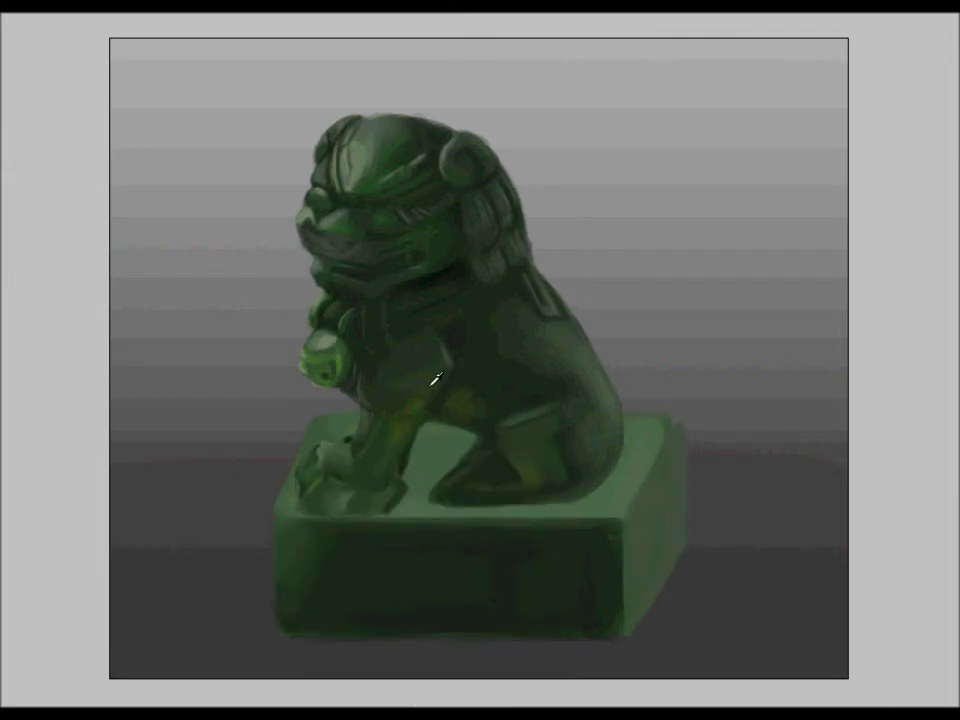
right_click(452, 440)
key("Return")
right_click(404, 219)
key("Return")
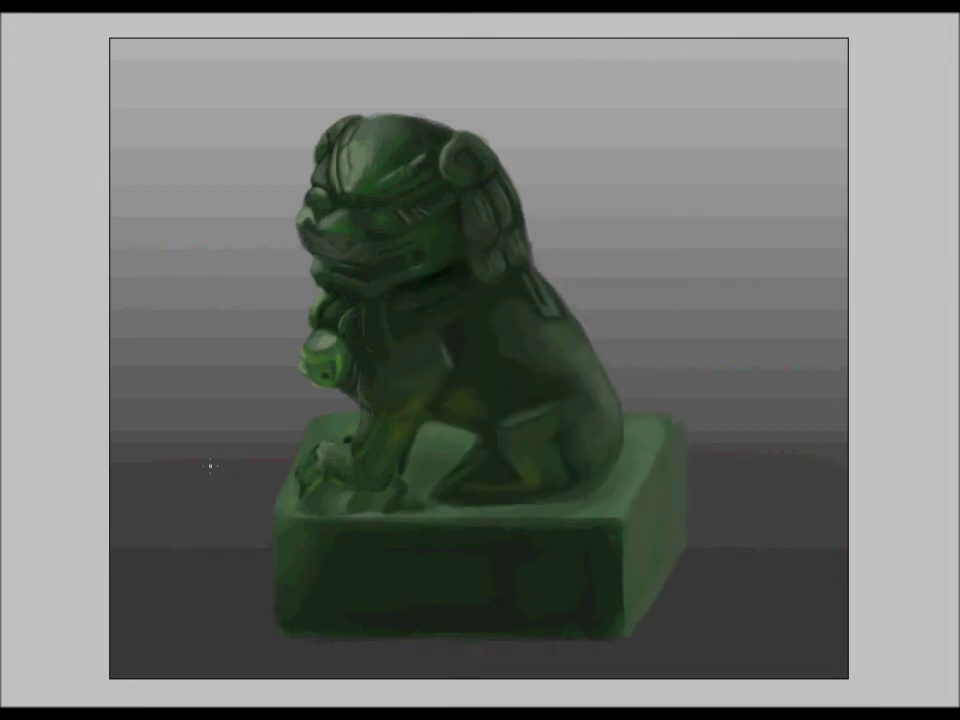
key("Return")
mouse_move(327, 508)
left_mouse_down()
mouse_move(282, 522)
mouse_move(339, 587)
left_mouse_up()
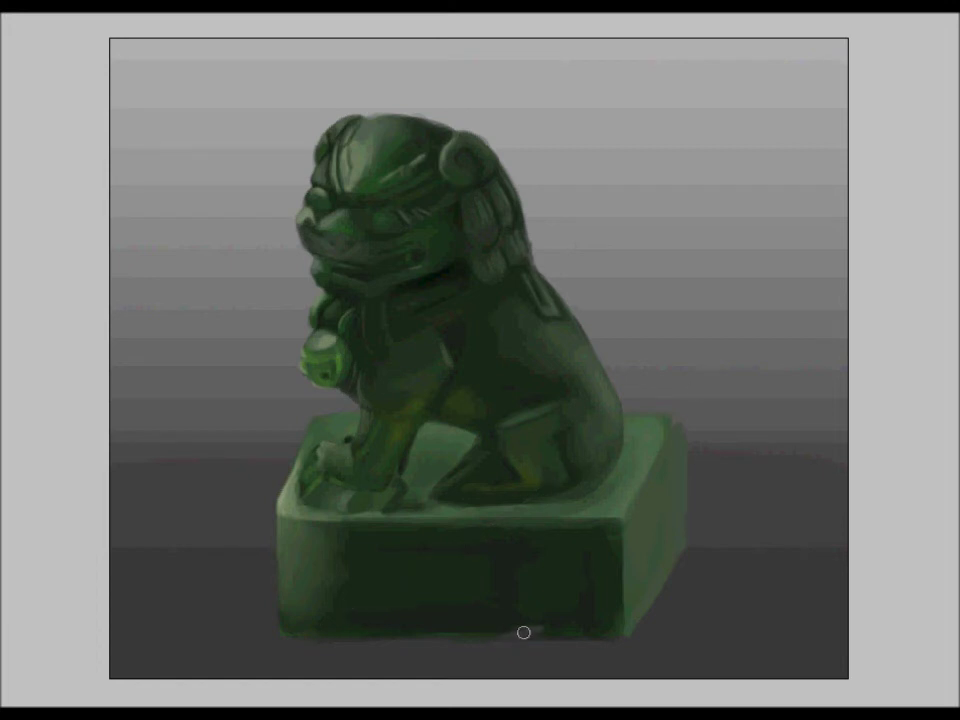
- Lighten the pedestal's bottom front edge, right front and bottom-right corner, and straighten its bottom edge
left_click_drag(553, 626, 549, 613)
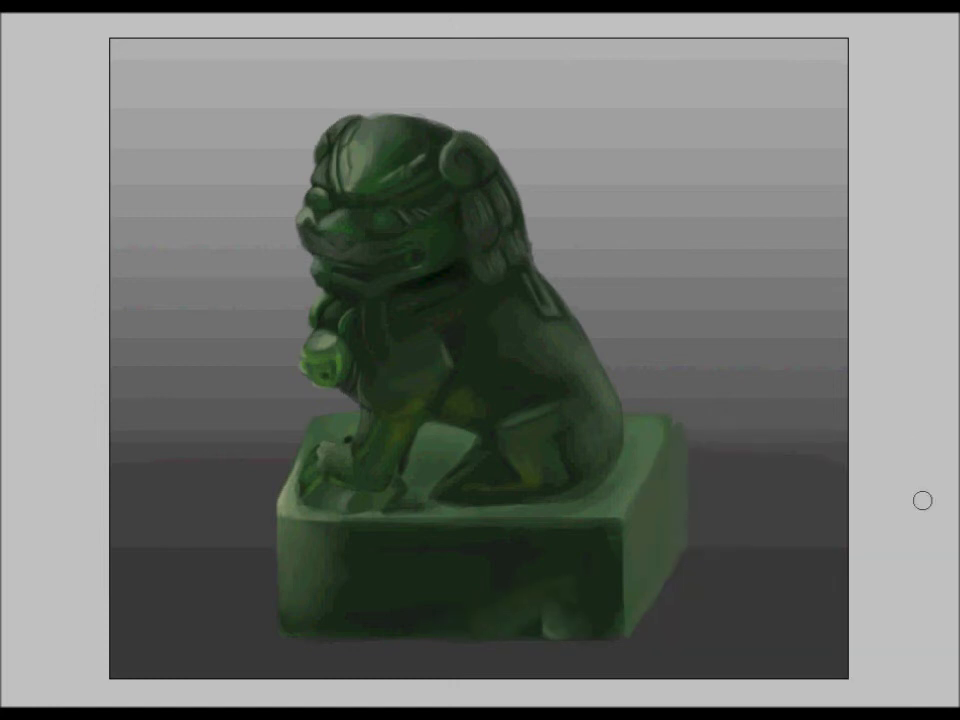
left_click_drag(598, 611, 615, 561)
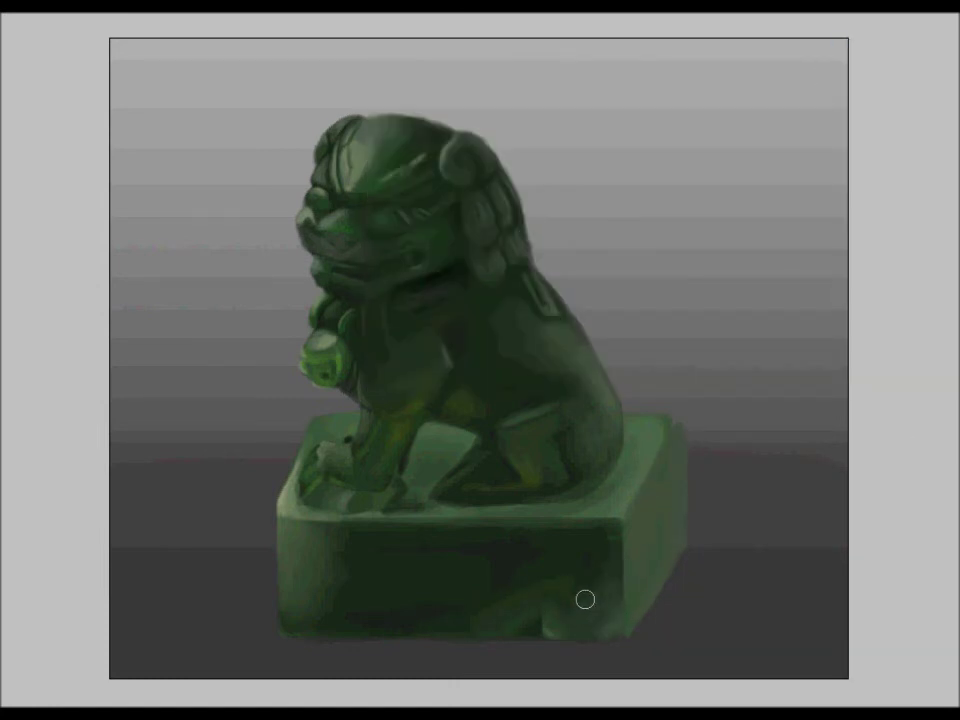
left_click_drag(618, 611, 608, 619)
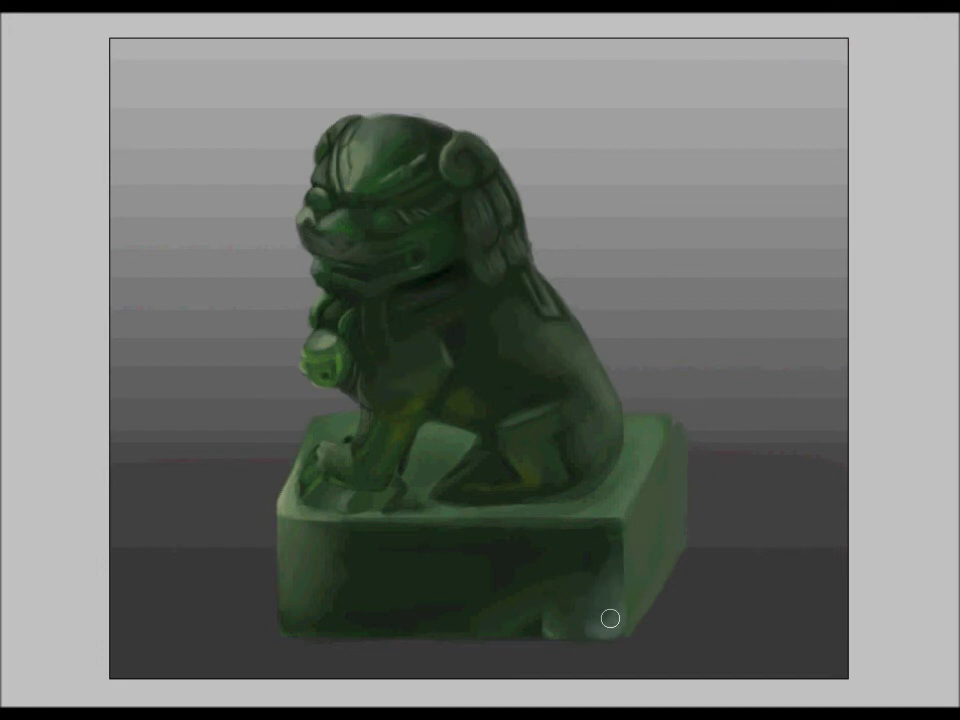
left_click_drag(501, 634, 422, 638)
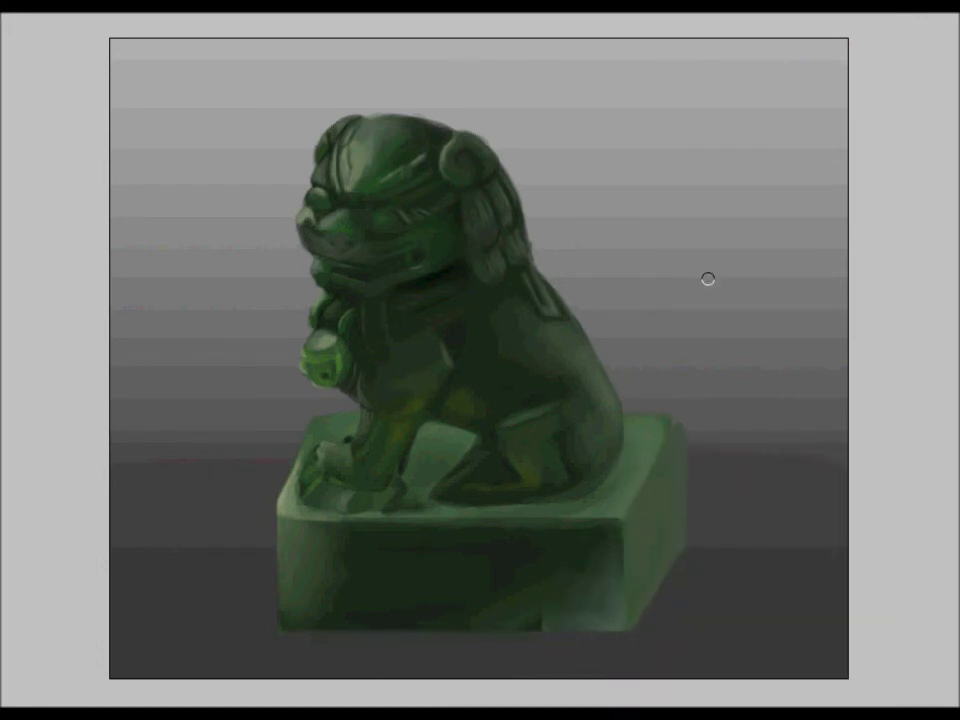
- Sample a colour from the painting and smooth and narrow the pedestal's right edge
left_click(583, 392)
key("Return")
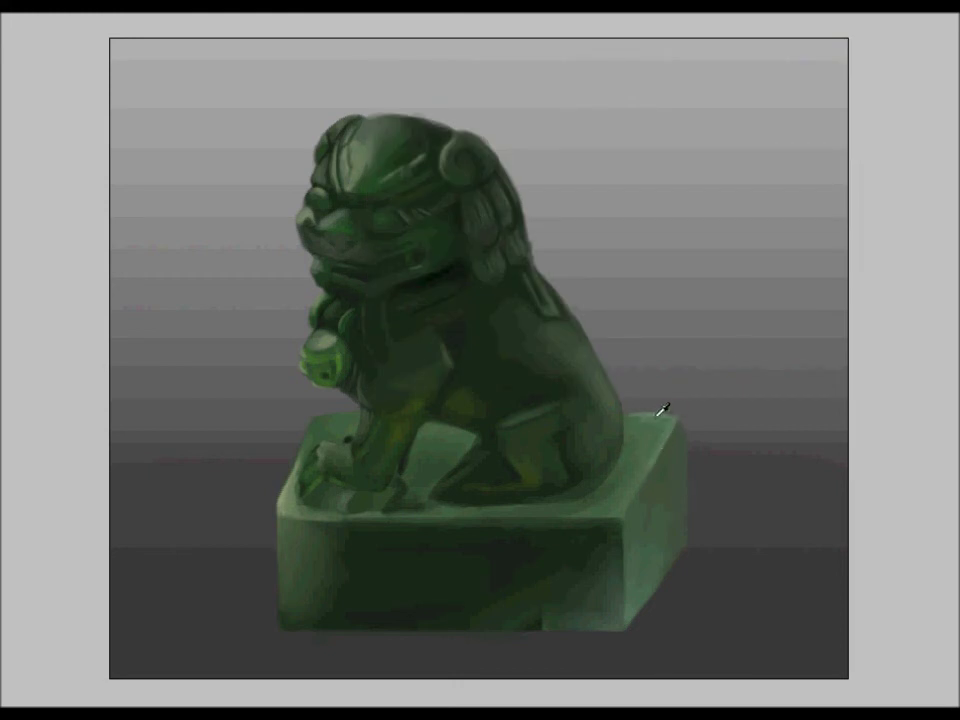
mouse_move(677, 476)
left_mouse_down()
mouse_move(671, 516)
mouse_move(684, 474)
left_mouse_up()
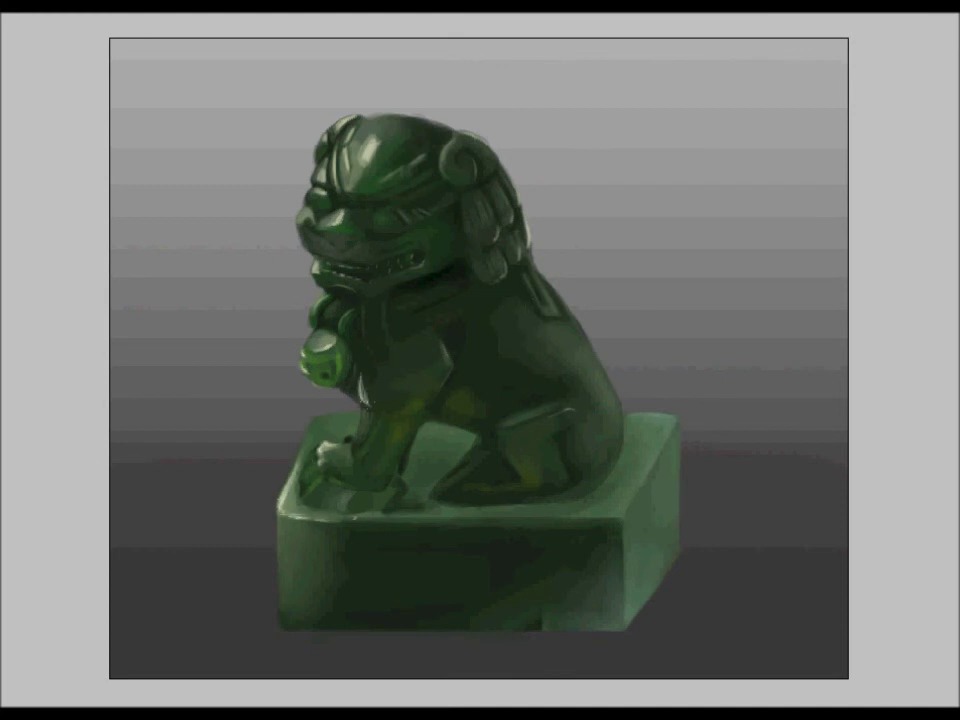
- Try several brush sizes, ending with a smaller brush diameter
right_click(410, 382)
right_click(405, 290)
key("Escape")
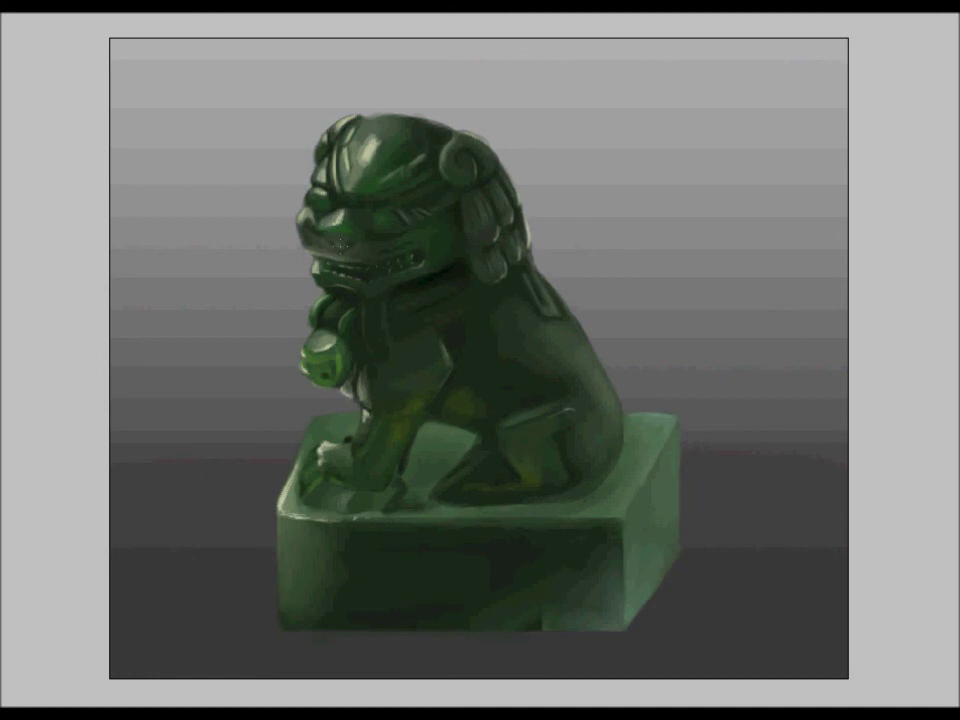
right_click(613, 333)
key("Return")
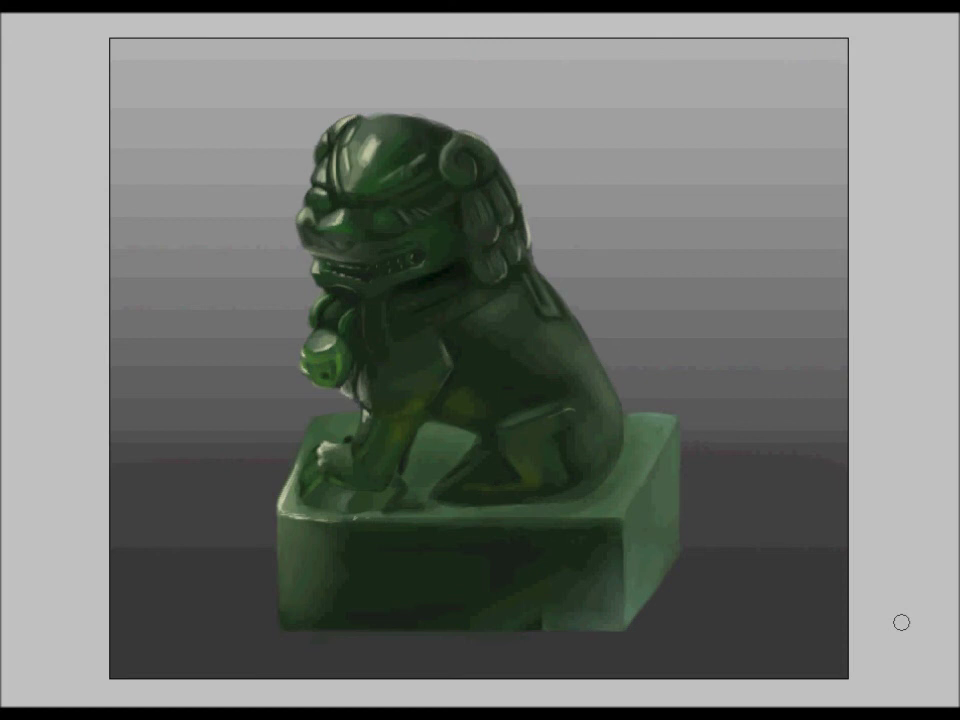
right_click(421, 489)
left_click_drag(499, 441, 485, 441)
key("Return")
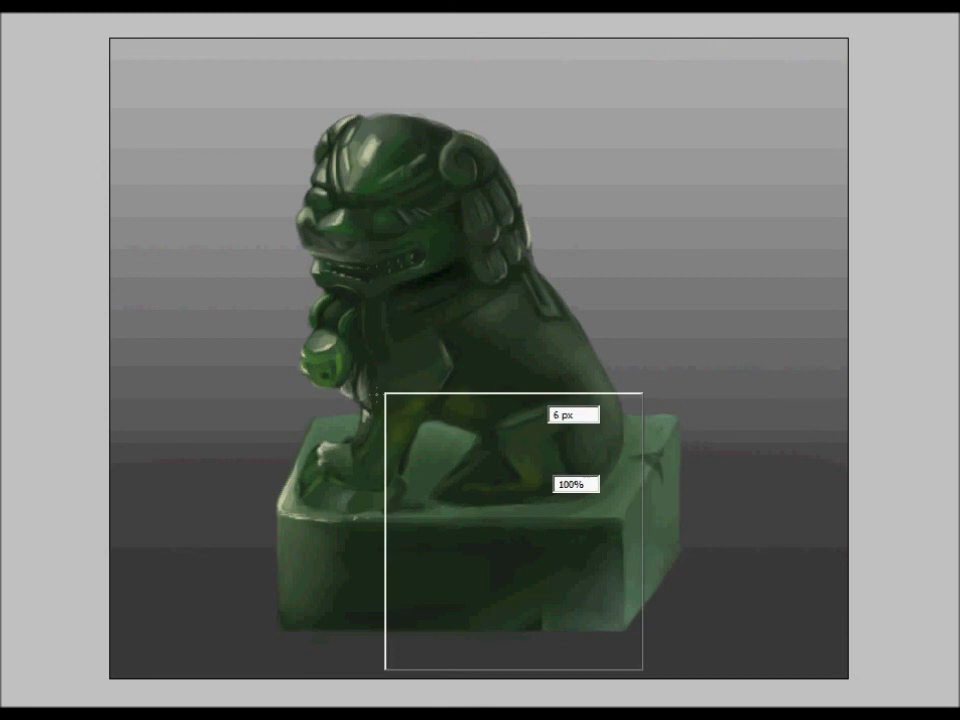
- Change the brush size twice, then set the foreground colour to dark grey 2e2e2e
right_click(446, 440)
key("Return")
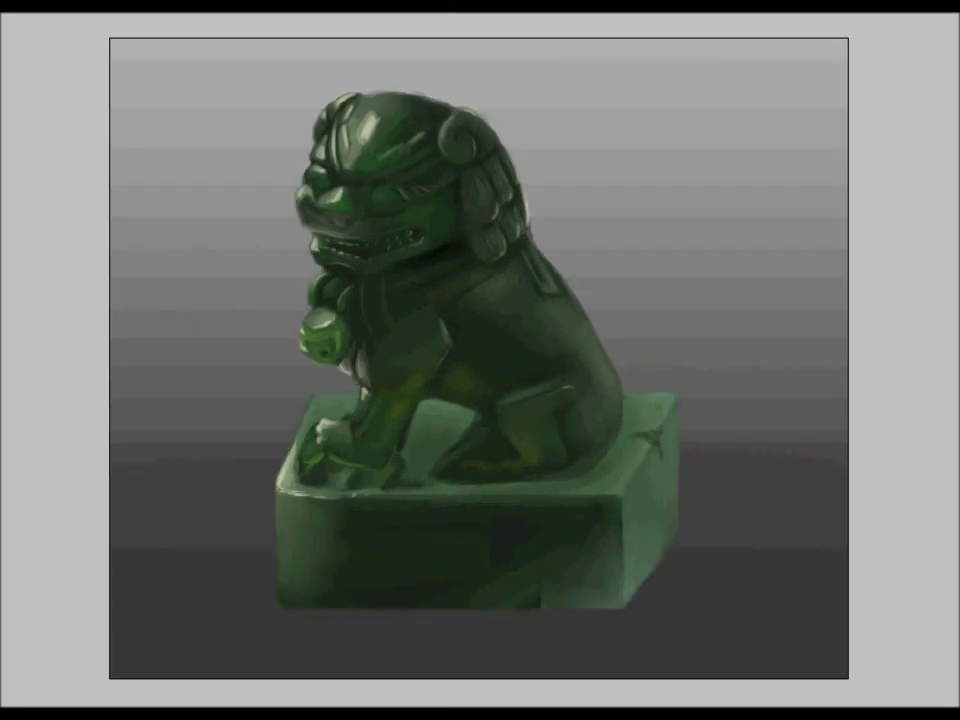
right_click(645, 446)
key("Return")
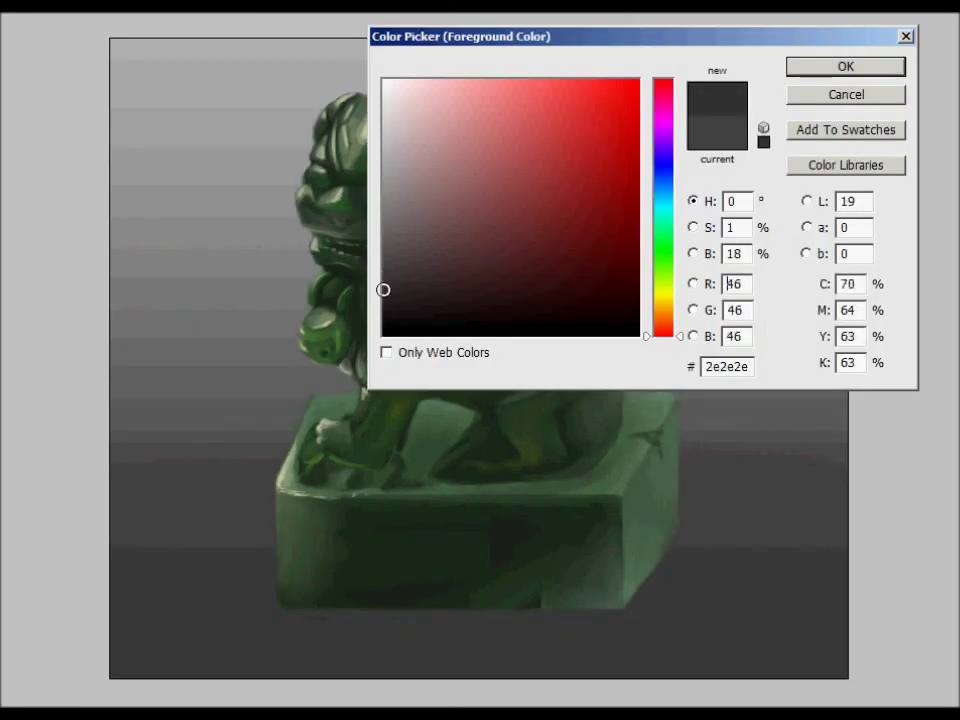